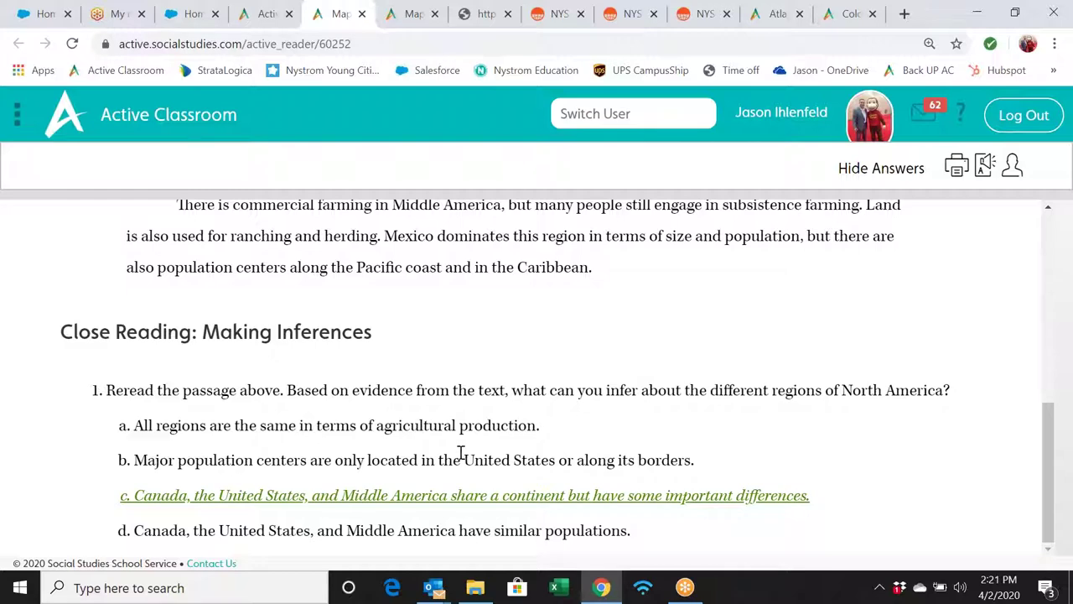
Return to the activity results and open the Mapping Our World: World: Quick Writes activity for viewing
scroll(460, 453, "up", 3)
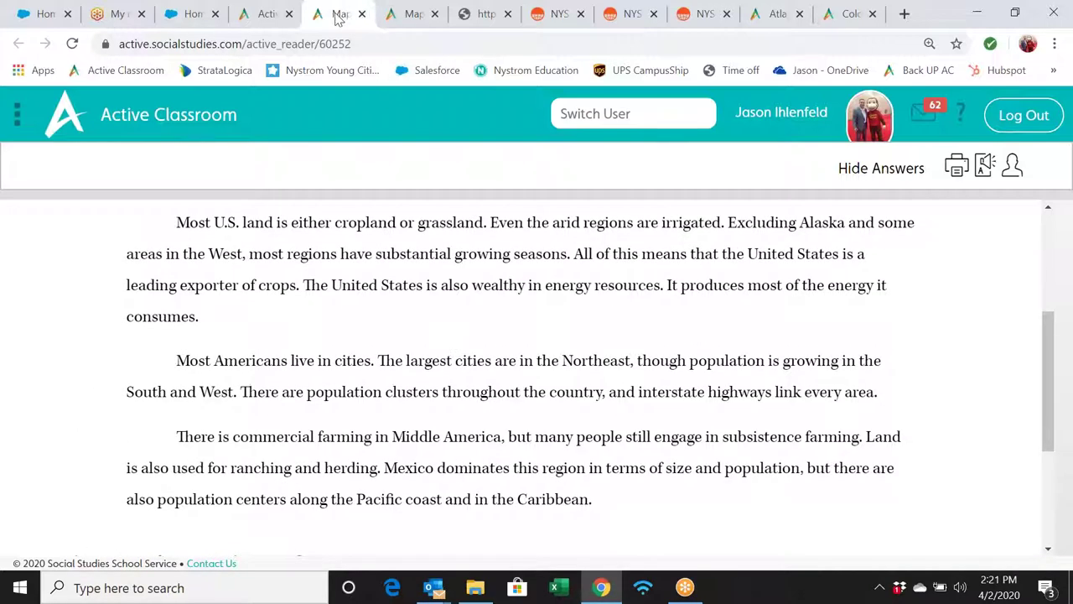
left_click(262, 17)
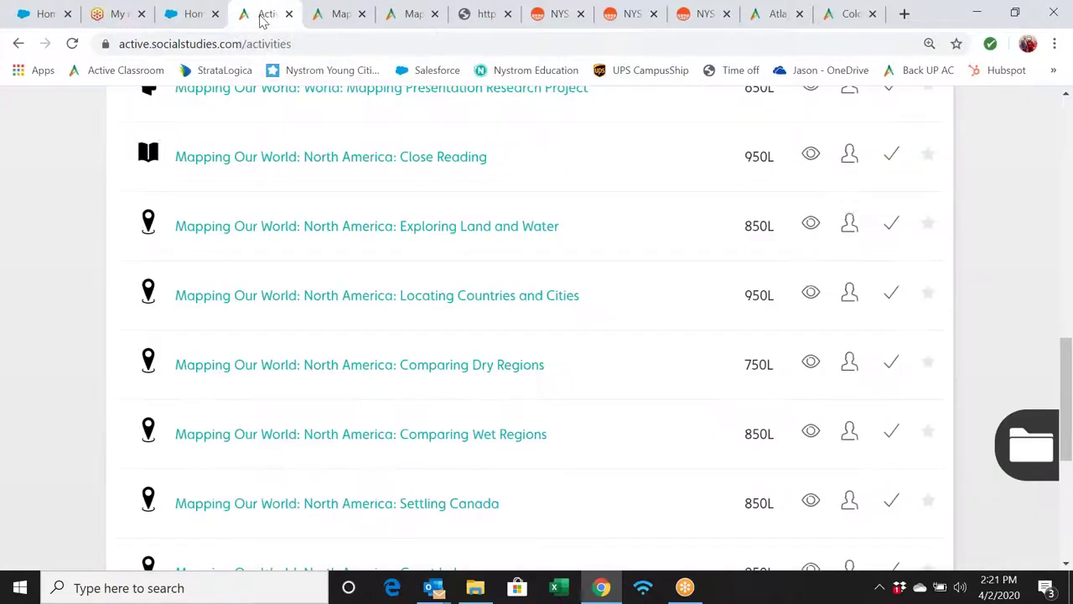
scroll(609, 300, "down", 3)
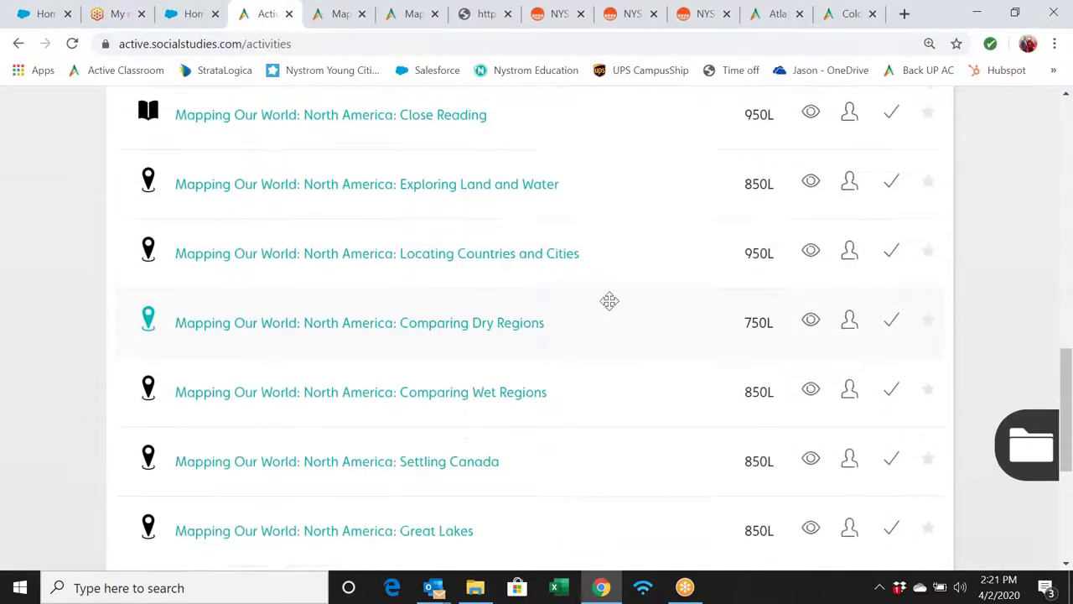
scroll(610, 300, "down", 2)
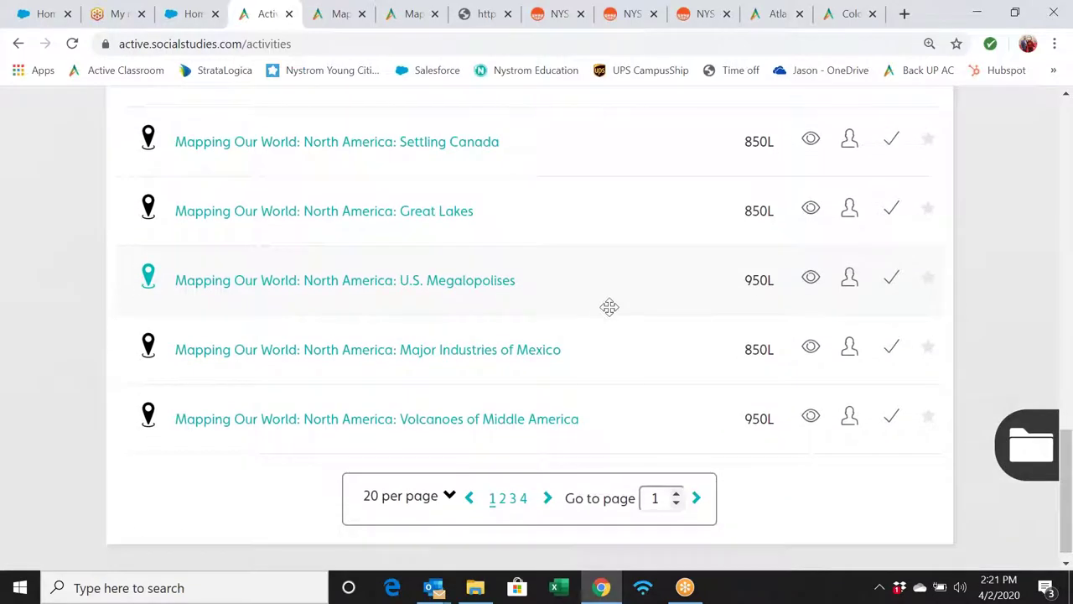
scroll(610, 300, "up", 6)
scroll(609, 307, "up", 2)
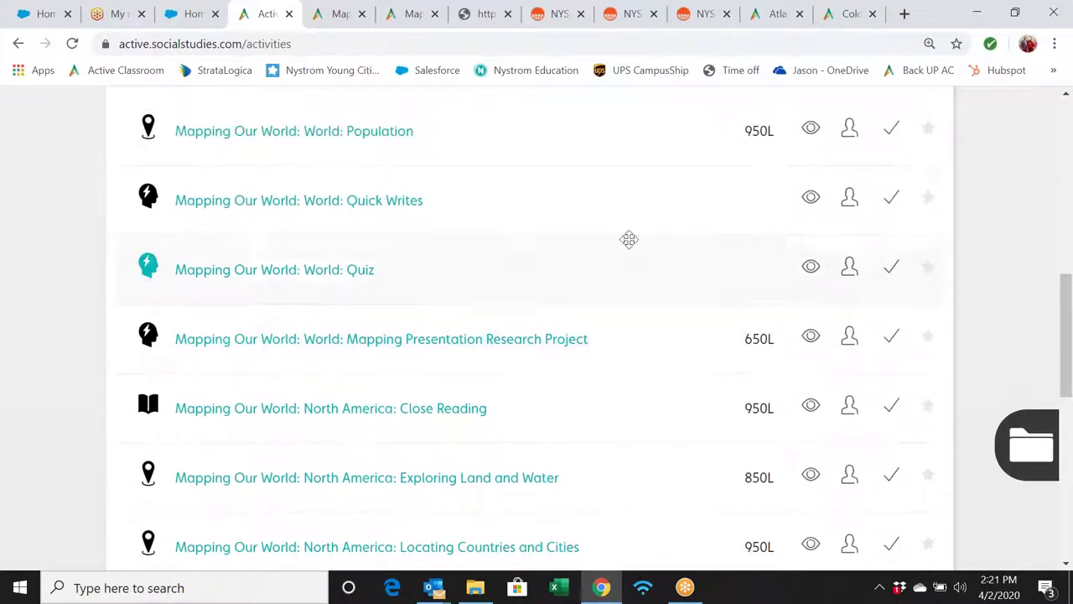
left_click(810, 200)
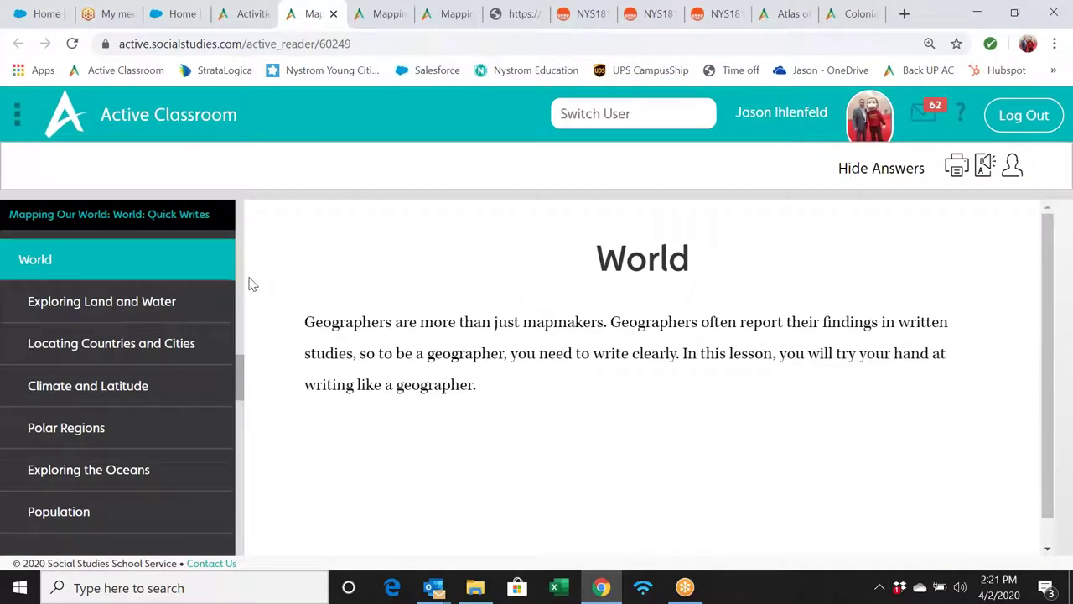
View the Exploring Land and Water and Locating Countries and Cities writing prompts, and hide the answers
left_click(151, 304)
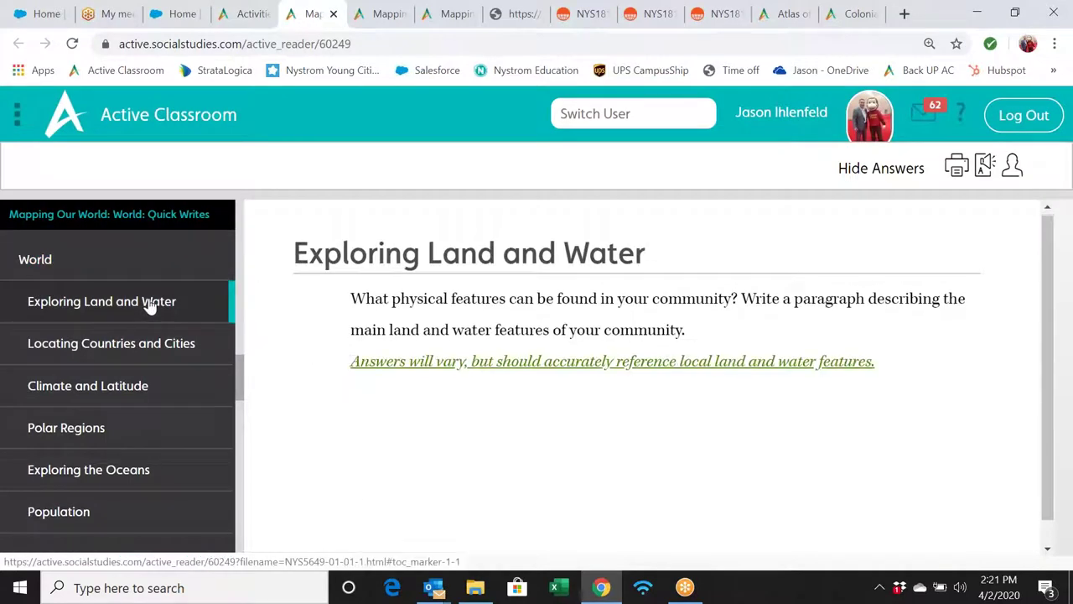
left_click(145, 345)
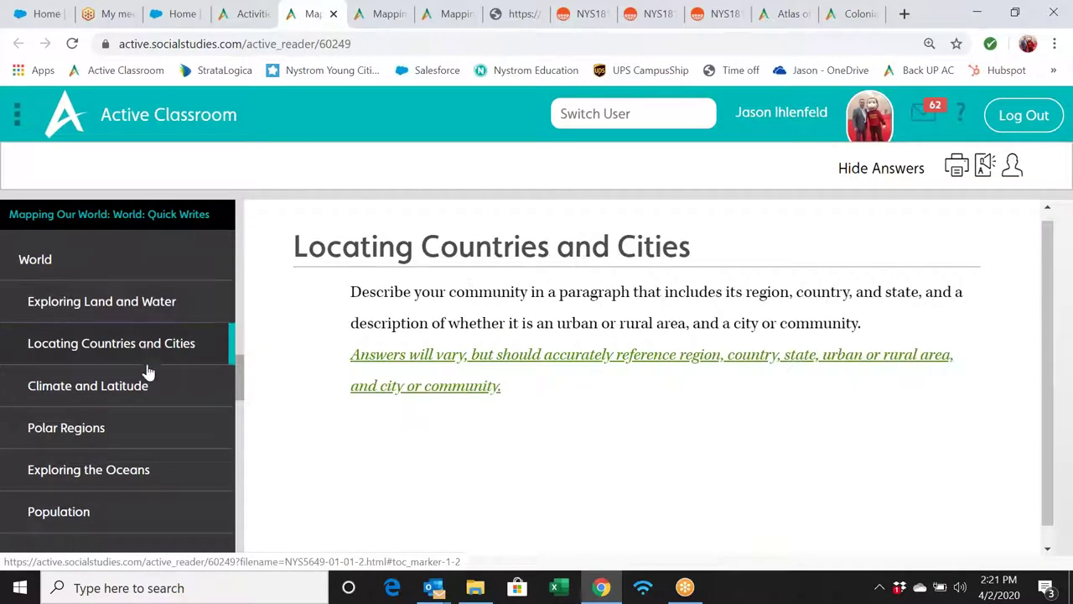
left_click(883, 169)
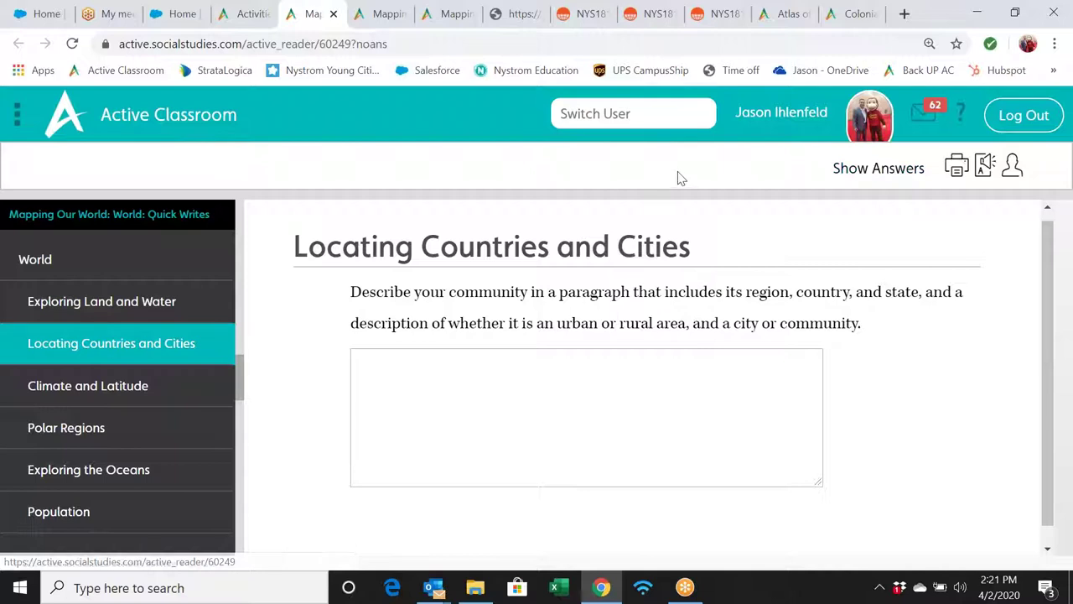
Return to the activity search and replace the Mapping Our World filter with Mapping the News, running the search
left_click(201, 119)
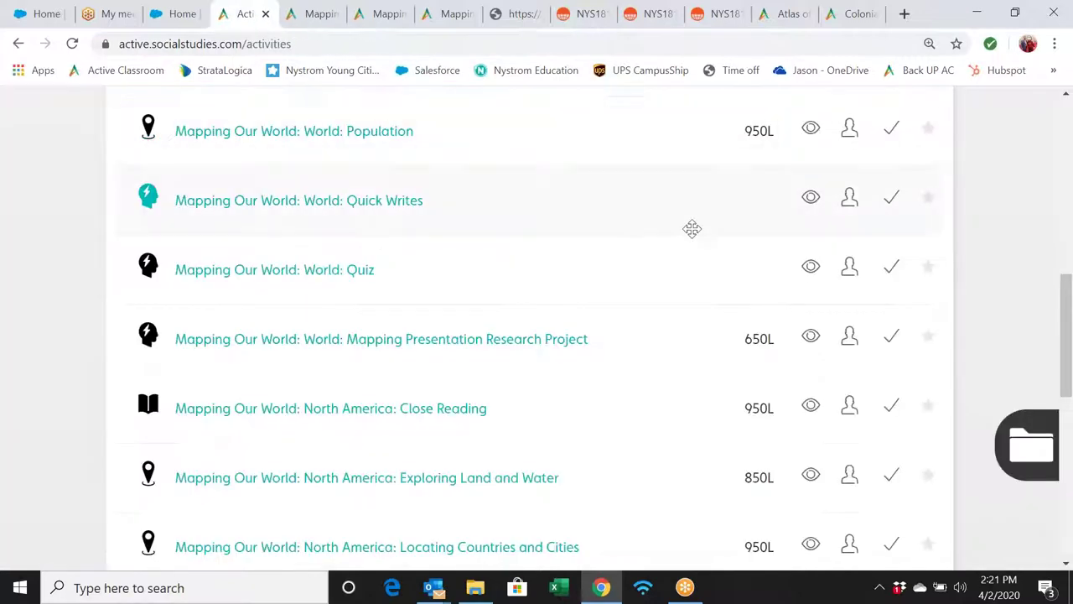
scroll(692, 228, "up", 7)
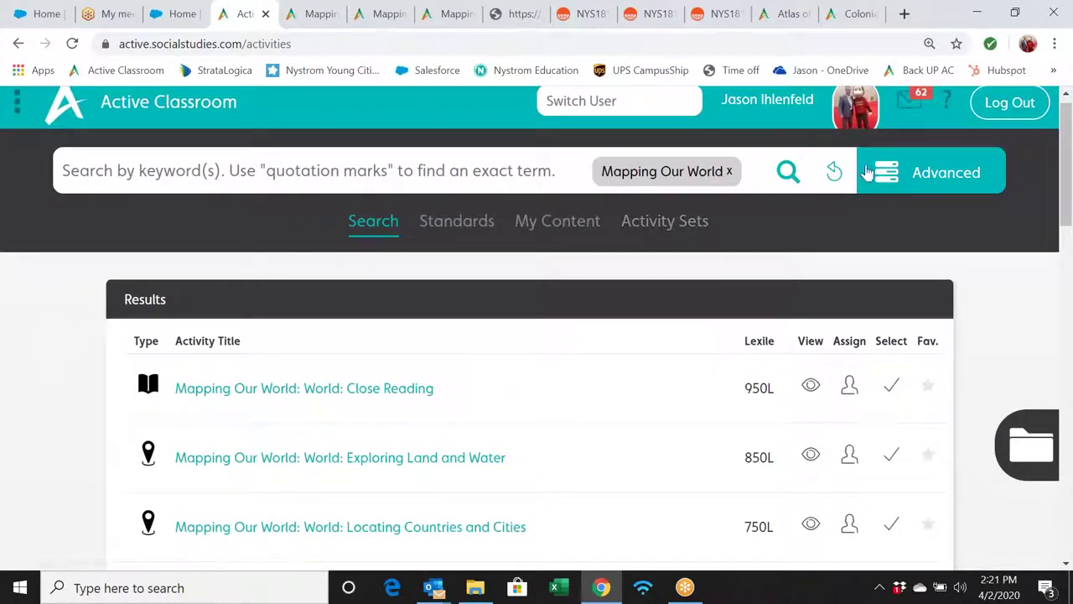
left_click(891, 172)
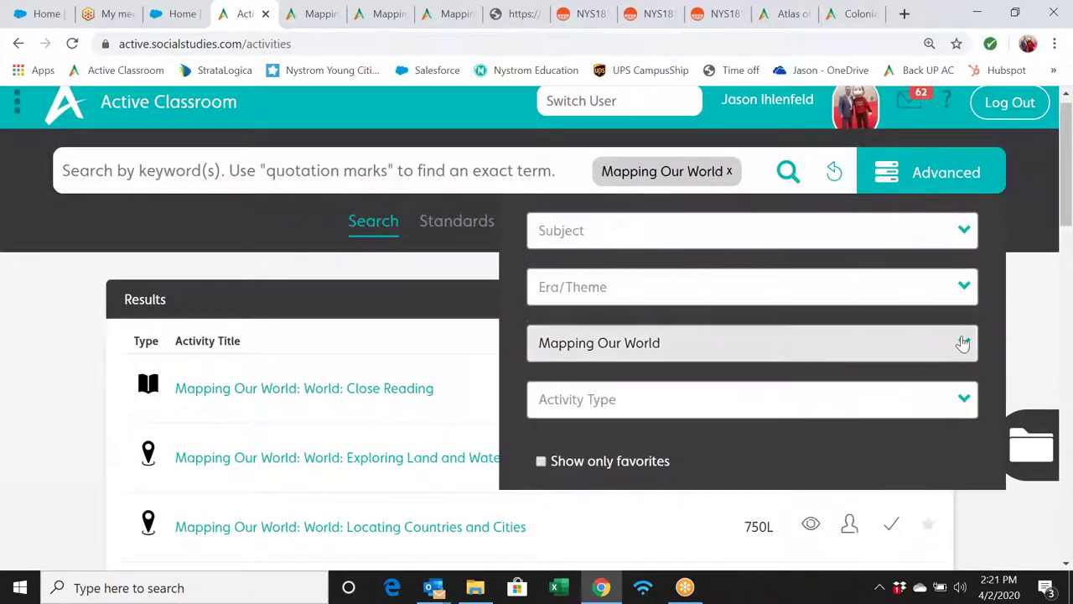
left_click(961, 343)
left_click_drag(1066, 220, 1067, 290)
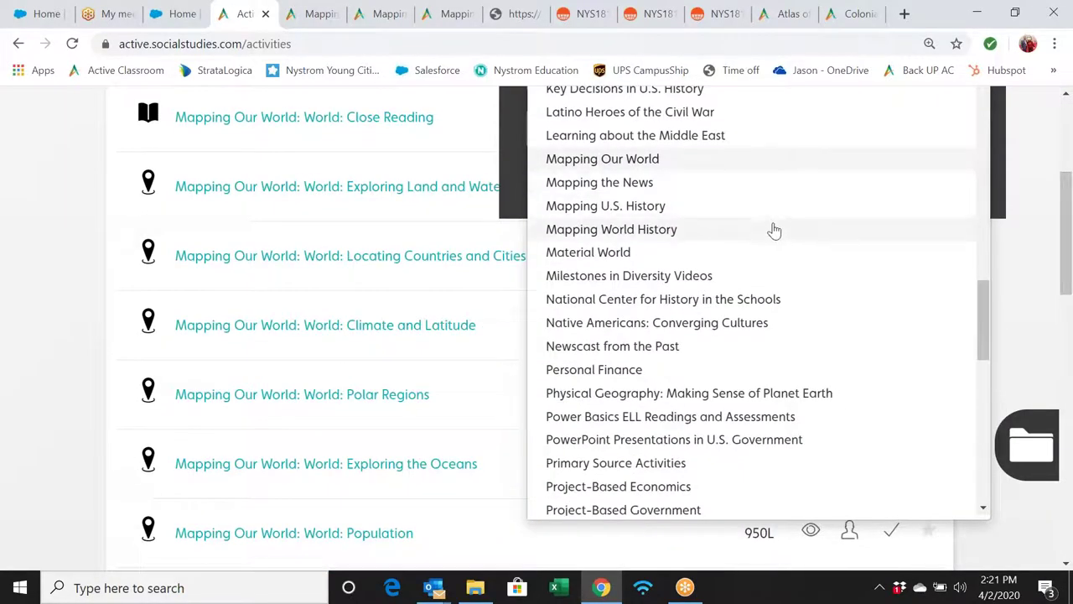
left_click(731, 185)
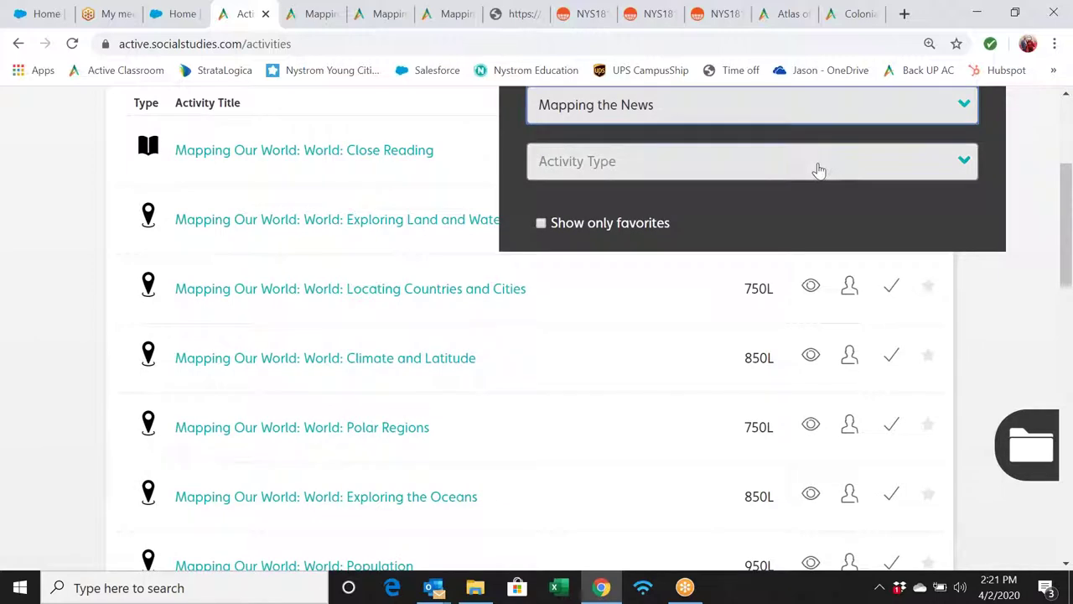
scroll(820, 171, "up", 2)
left_click(789, 134)
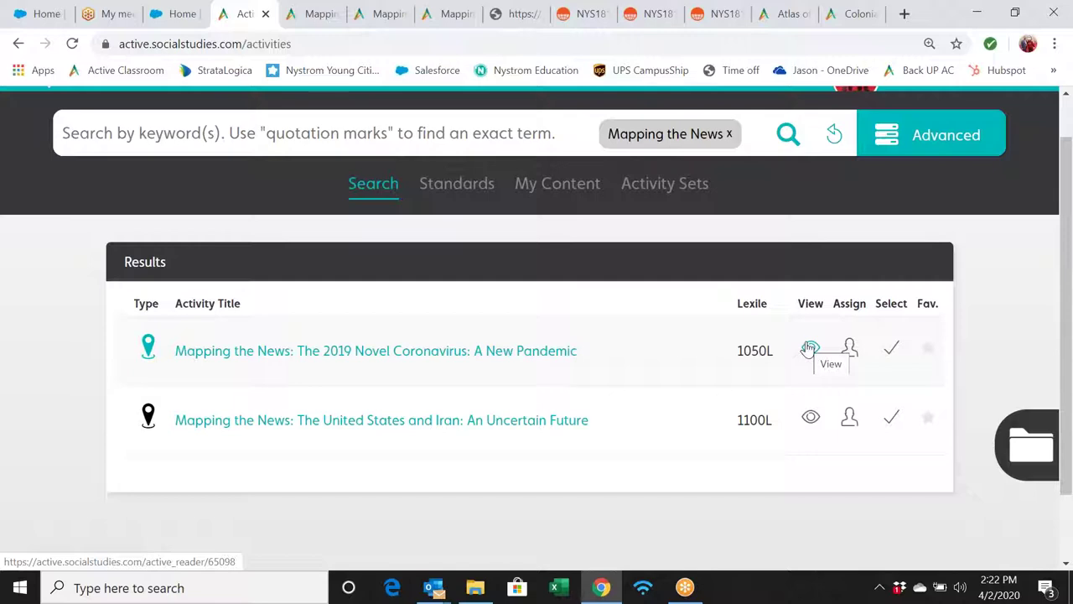
scroll(775, 290, "up", 1)
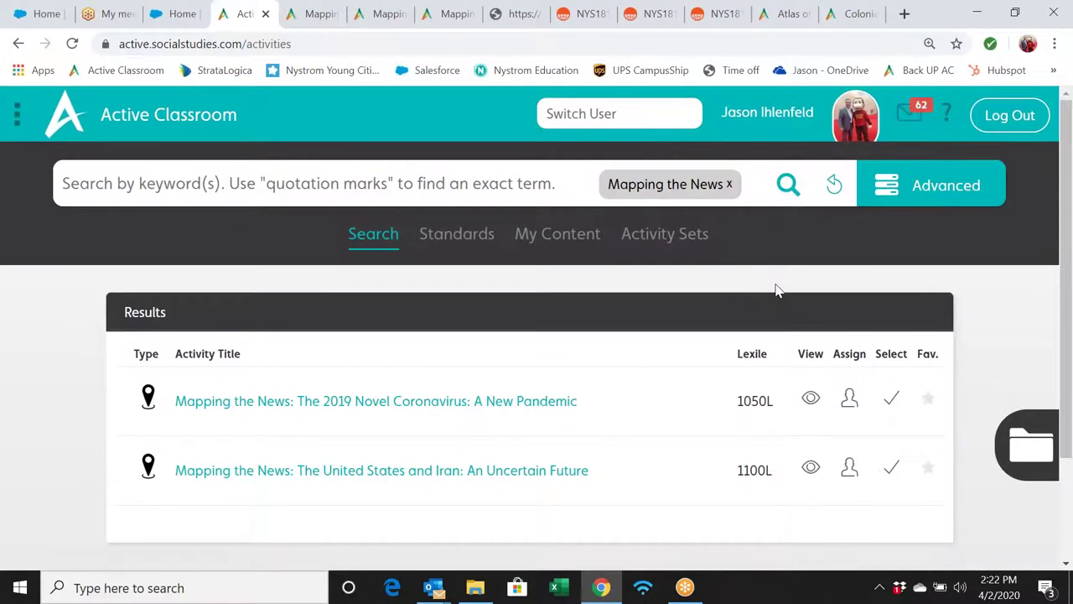
Remove the Mapping the News filter and open Assignments and Grades from the home page
left_click(887, 188)
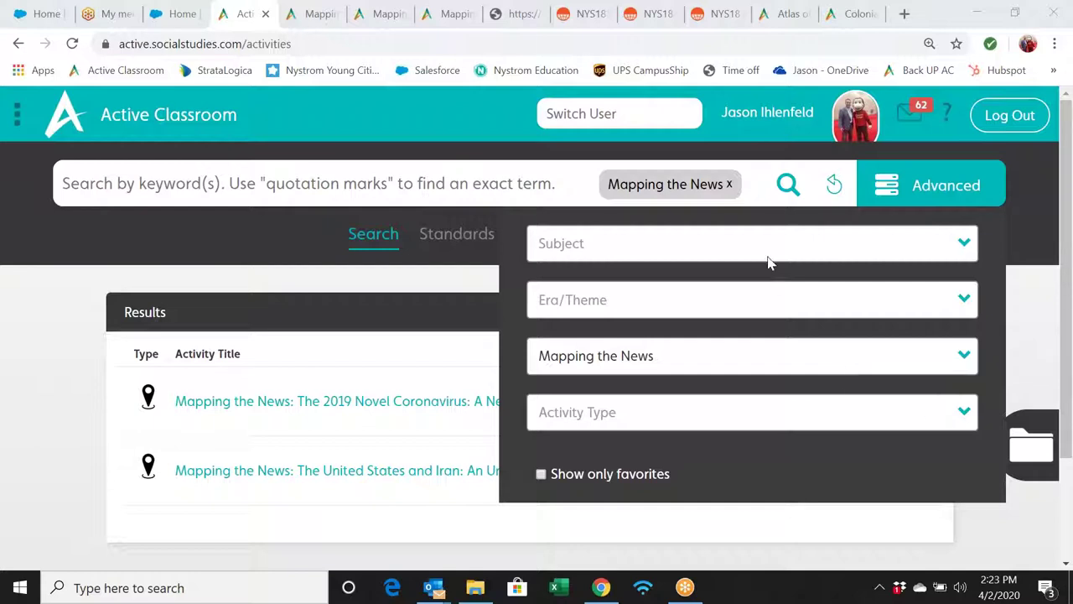
left_click(728, 184)
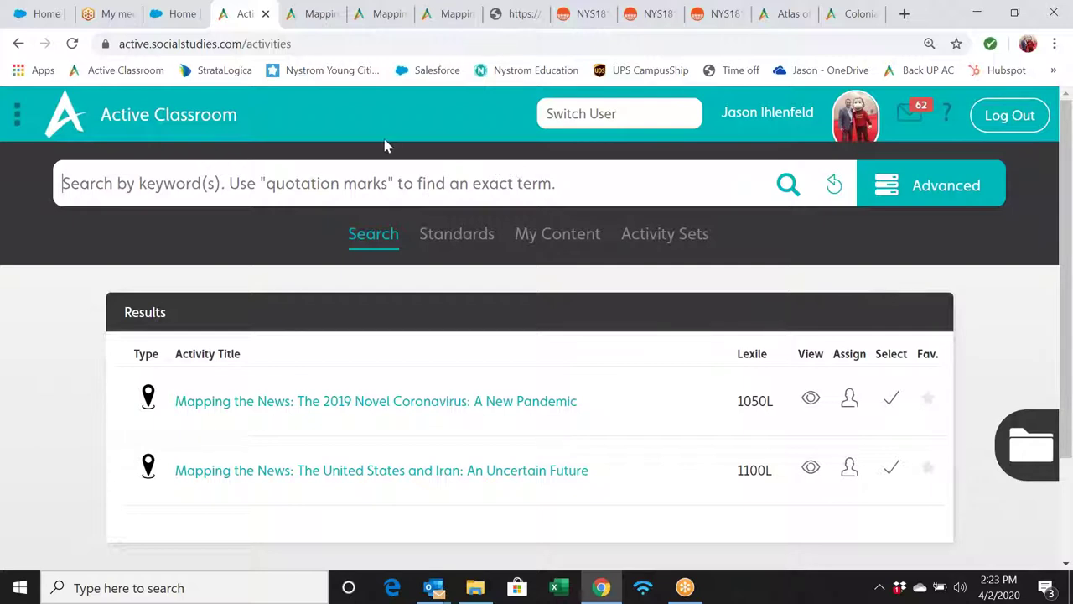
left_click(198, 121)
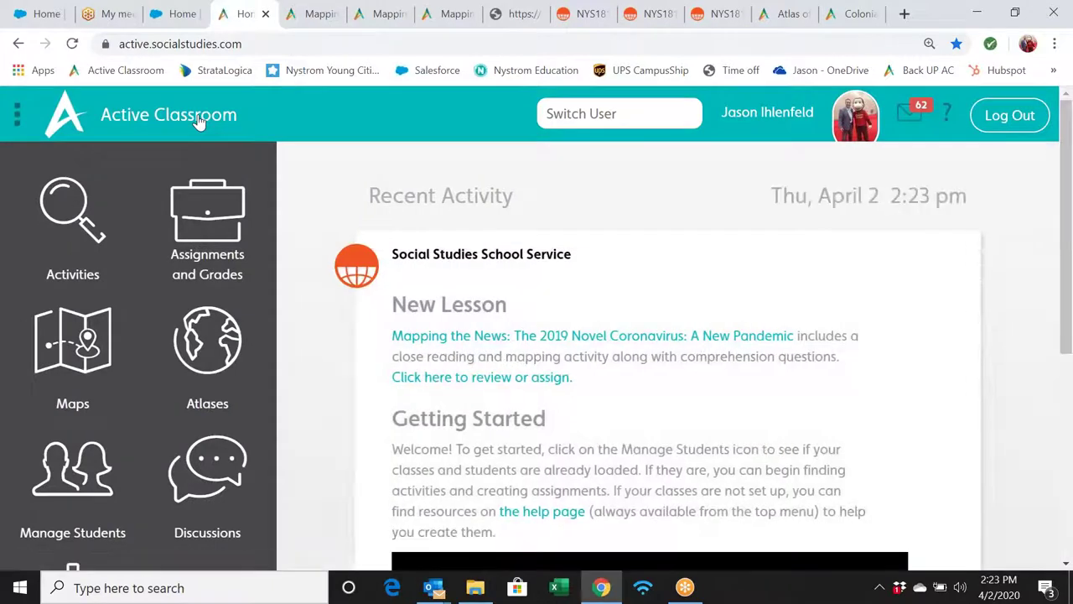
left_click(227, 218)
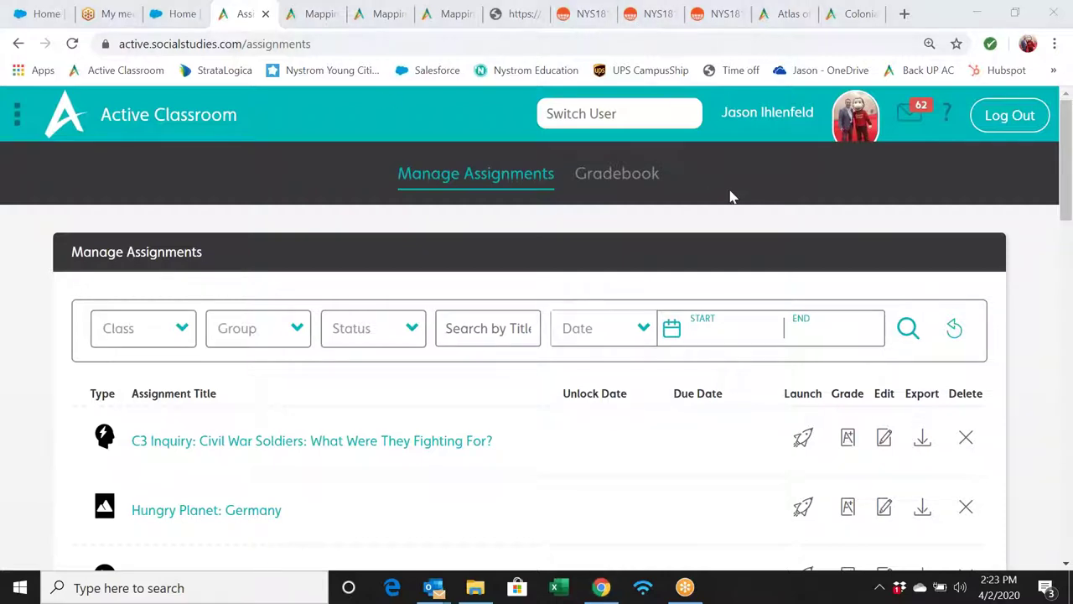
Open grading for the Power Basics: Development of the Nation: The Civil War and Reconstruction assignment and select the student's turned-in submission
scroll(820, 235, "down", 2)
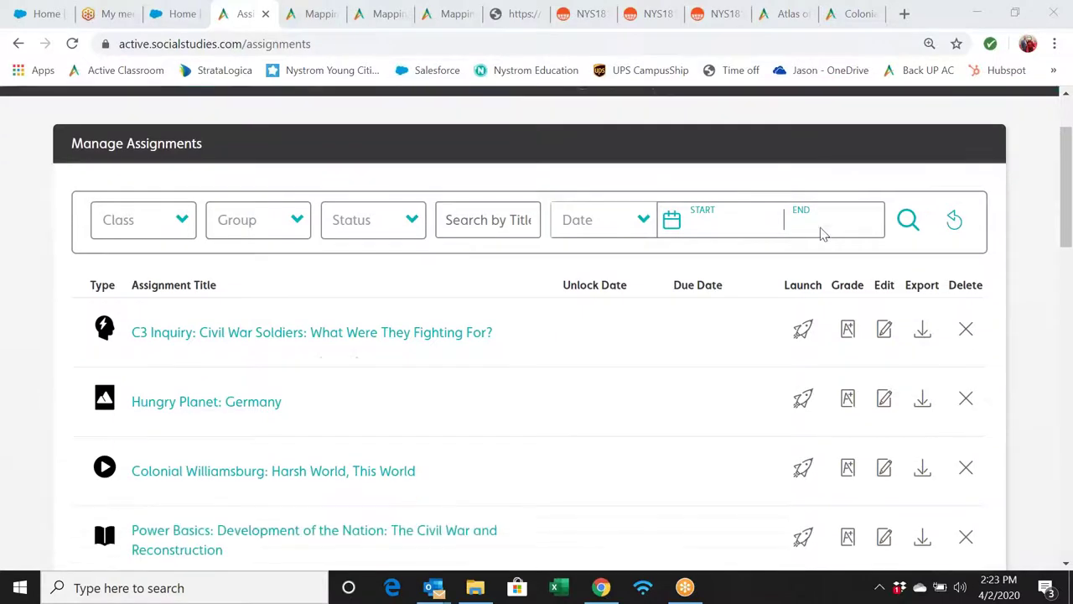
scroll(820, 235, "up", 2)
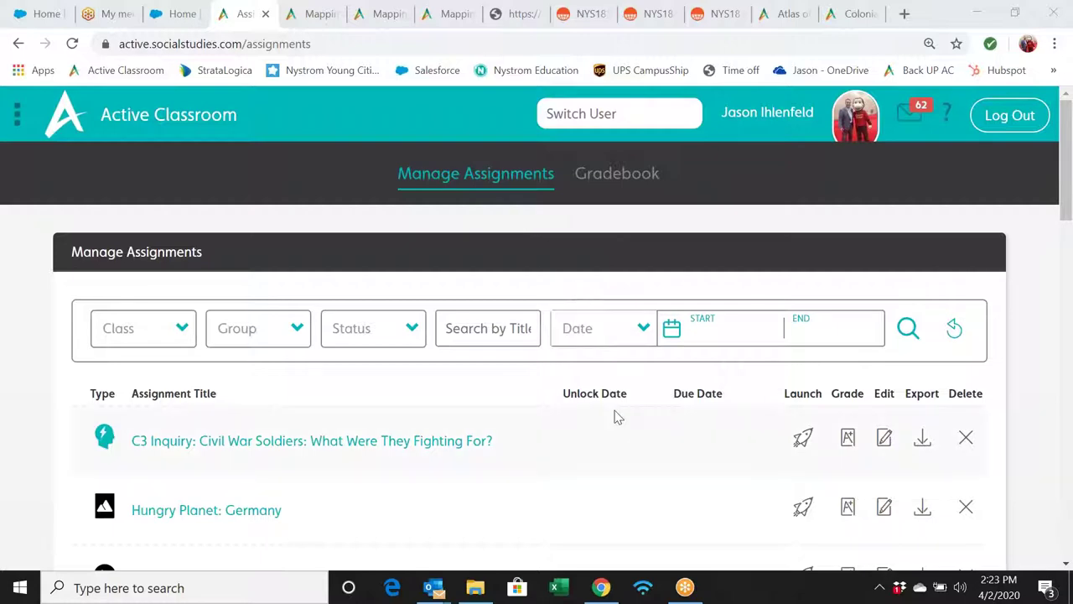
scroll(613, 414, "down", 2)
scroll(614, 416, "down", 1)
scroll(615, 416, "down", 2)
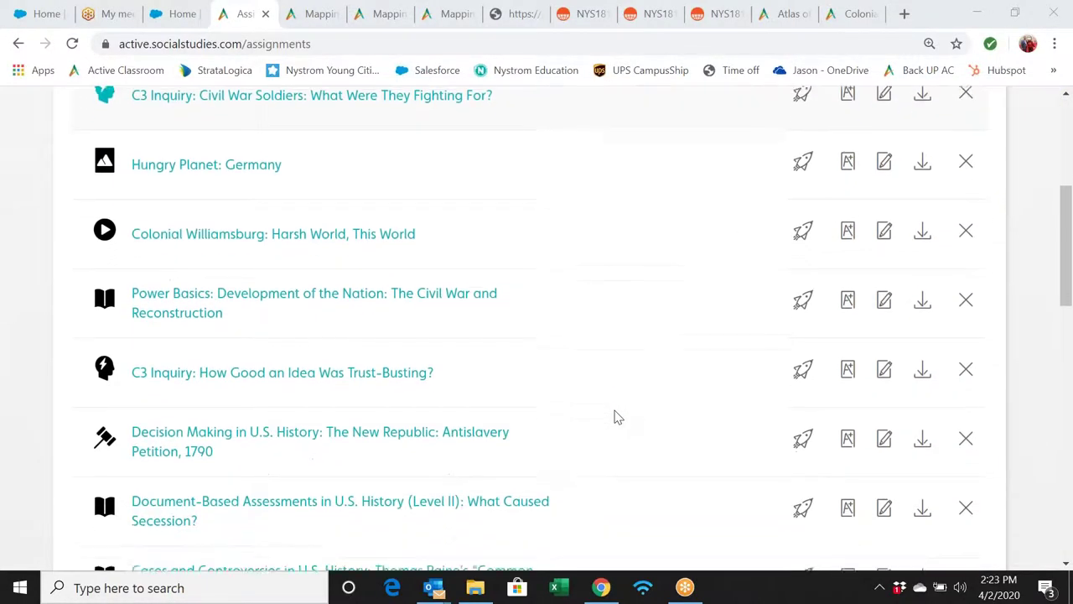
scroll(615, 416, "up", 2)
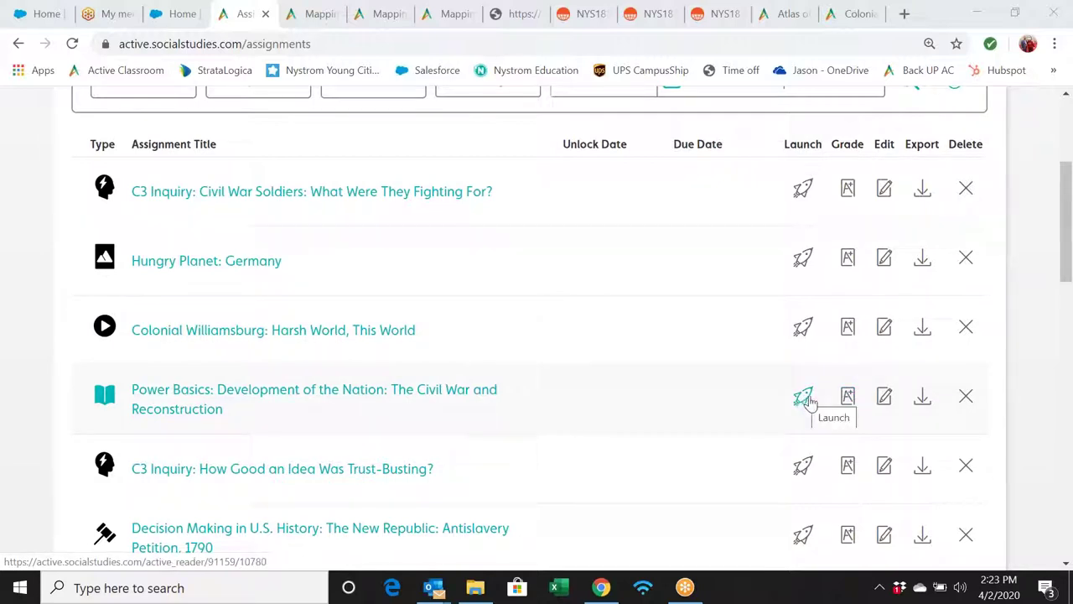
left_click(850, 400)
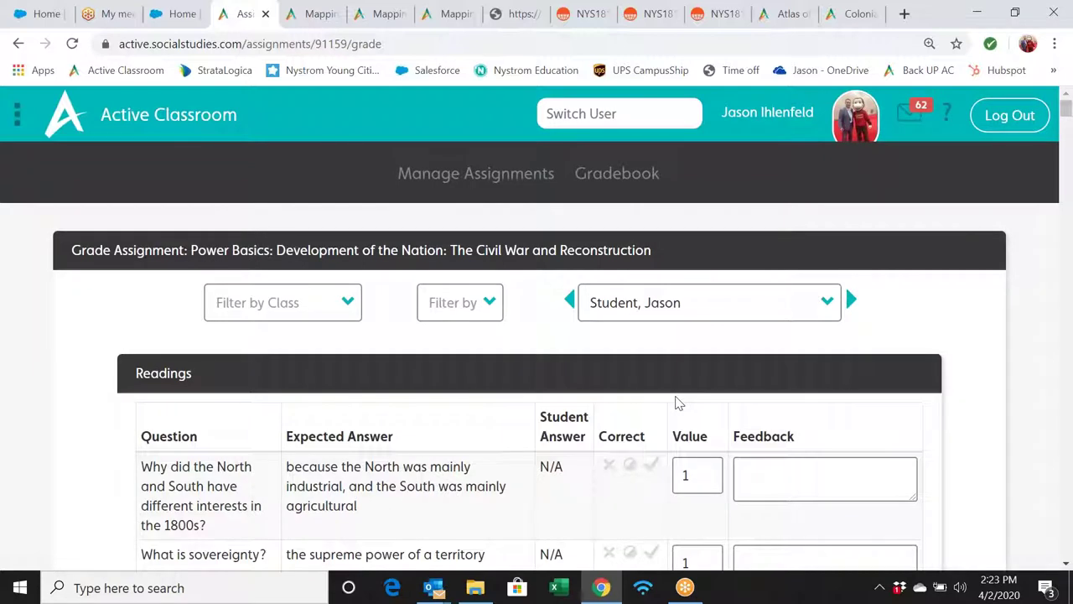
left_click(788, 303)
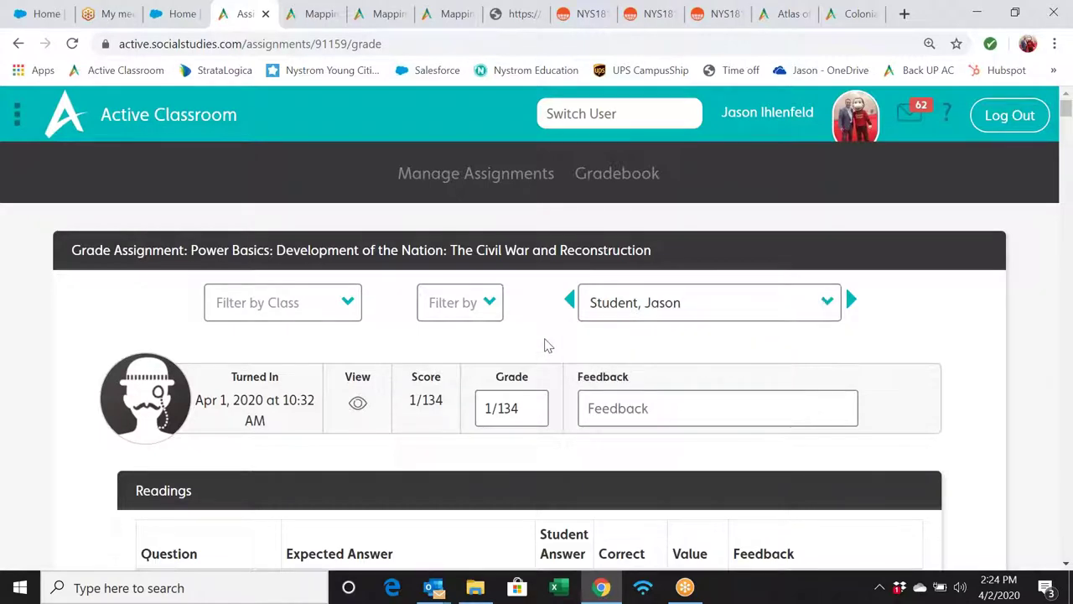
Examine the questions, expected answers, student answers, point values and feedback fields throughout the selected student's grading sheet
scroll(629, 362, "down", 3)
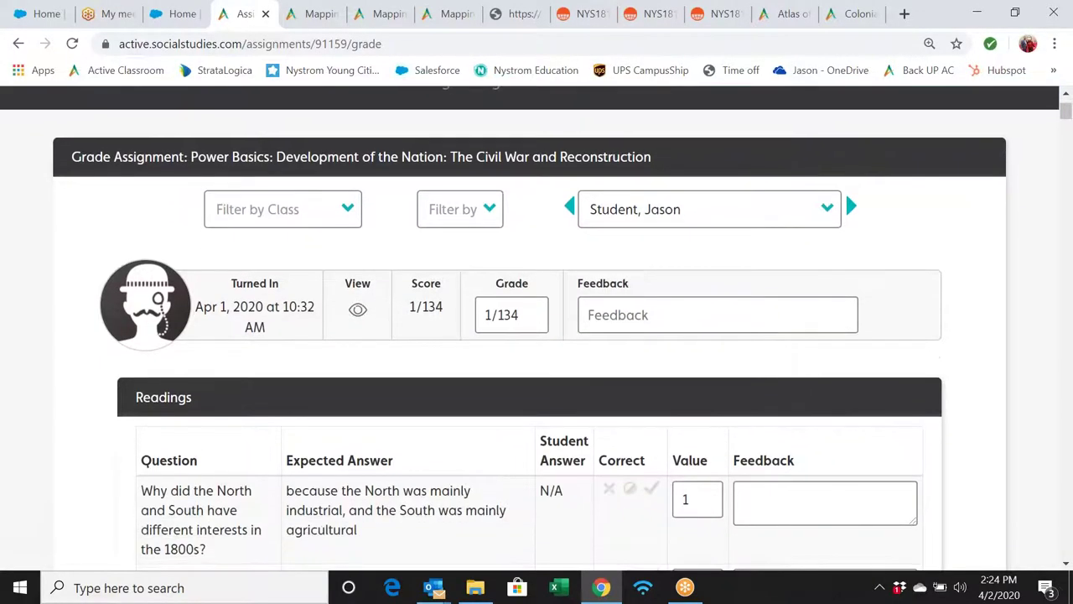
scroll(630, 353, "down", 5)
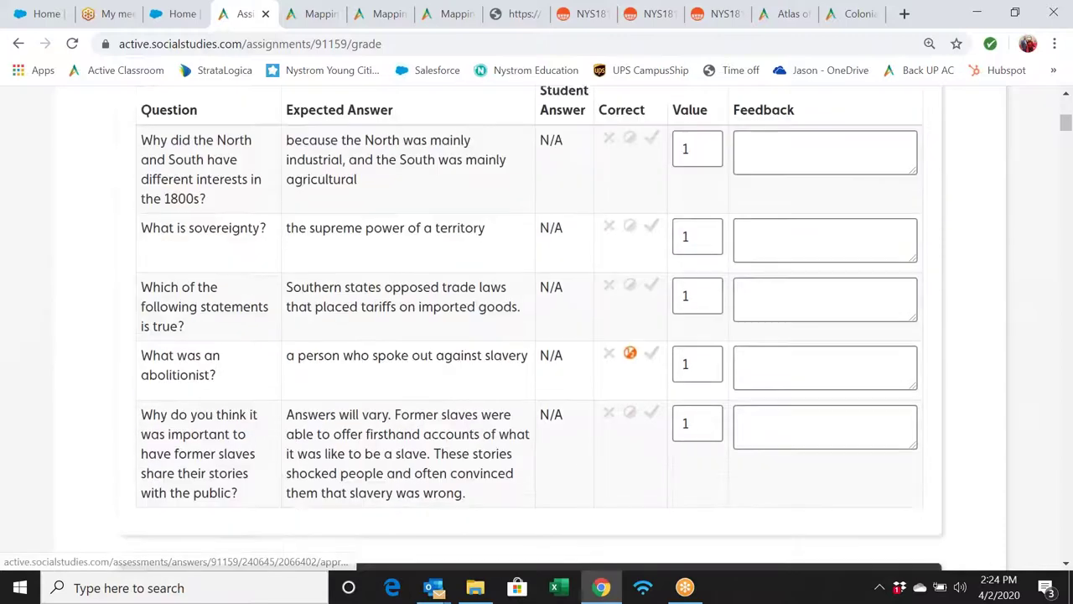
scroll(629, 352, "down", 4)
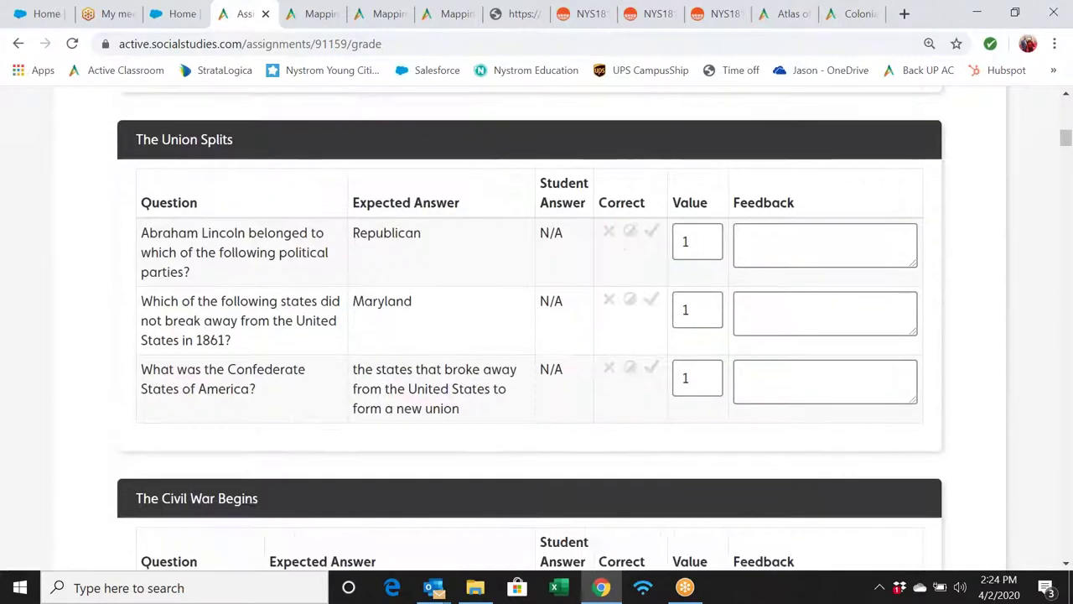
scroll(537, 336, "down", 3)
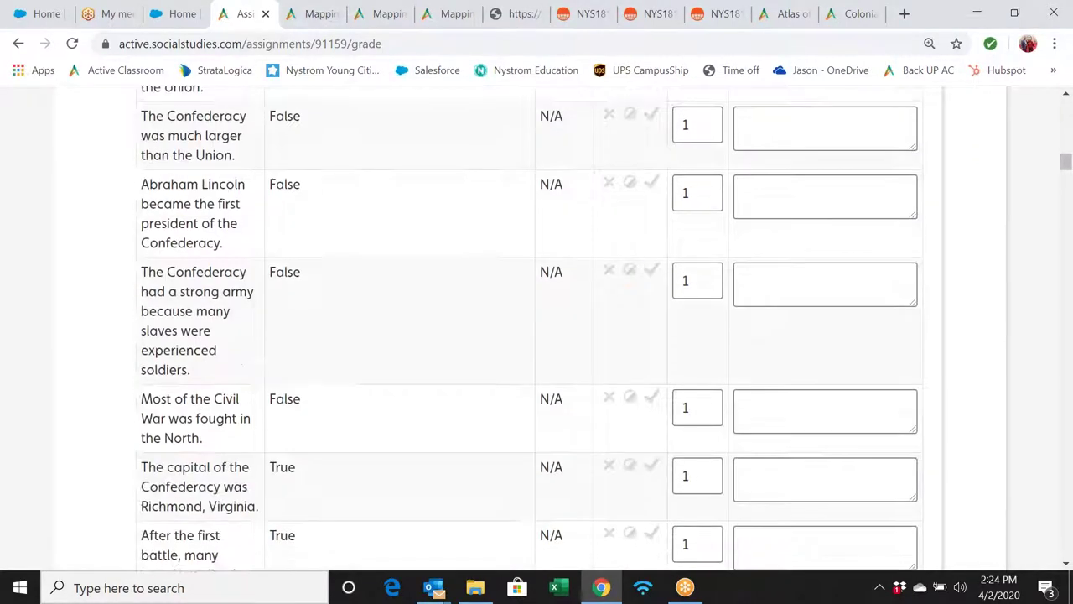
scroll(537, 335, "up", 5)
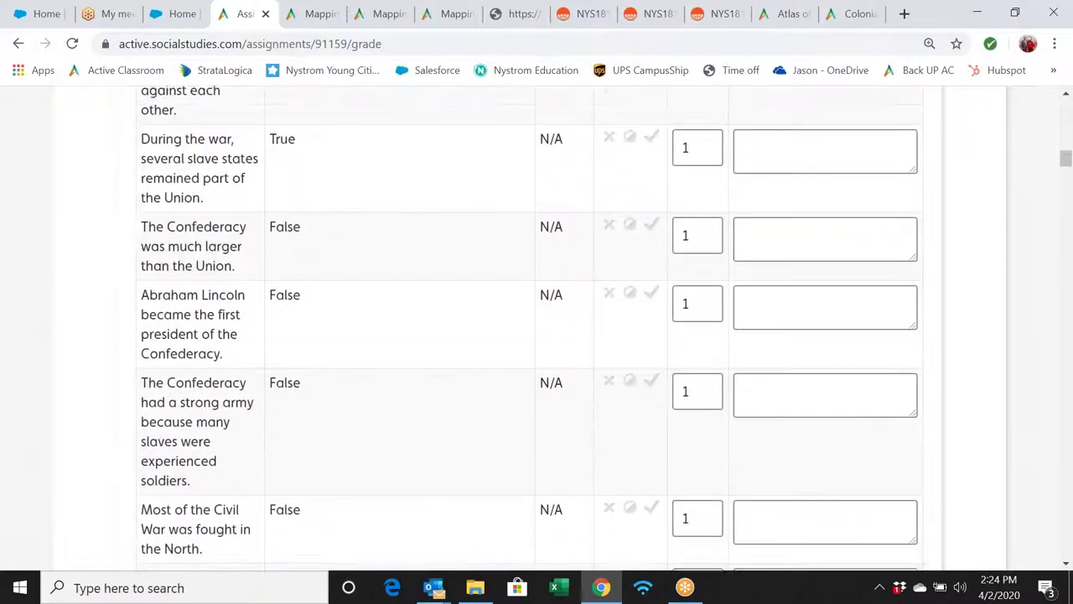
scroll(536, 335, "up", 4)
scroll(536, 335, "up", 5)
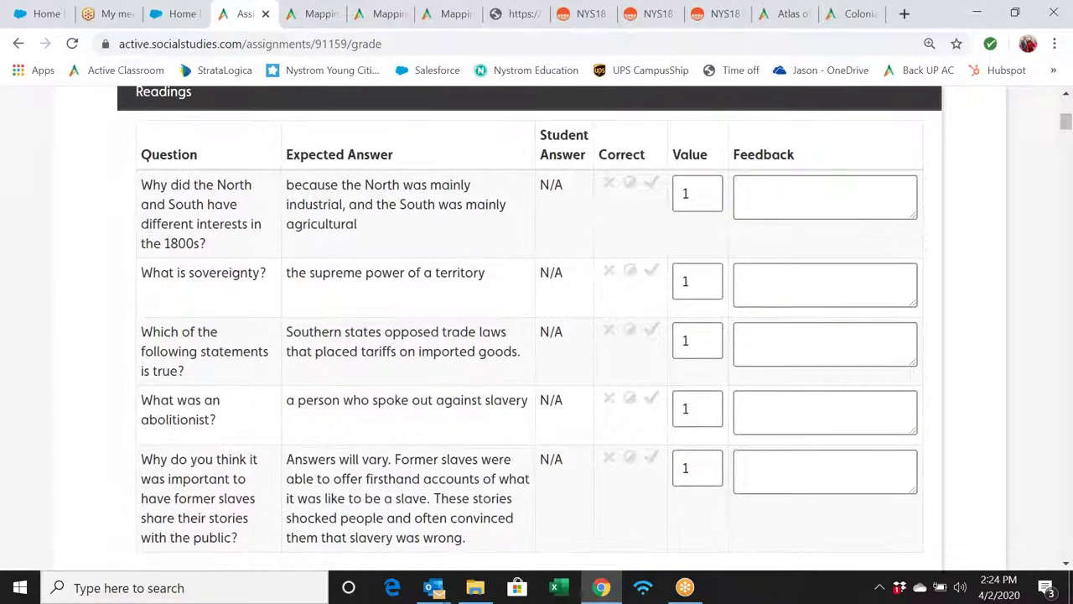
scroll(537, 335, "up", 1)
scroll(536, 335, "down", 13)
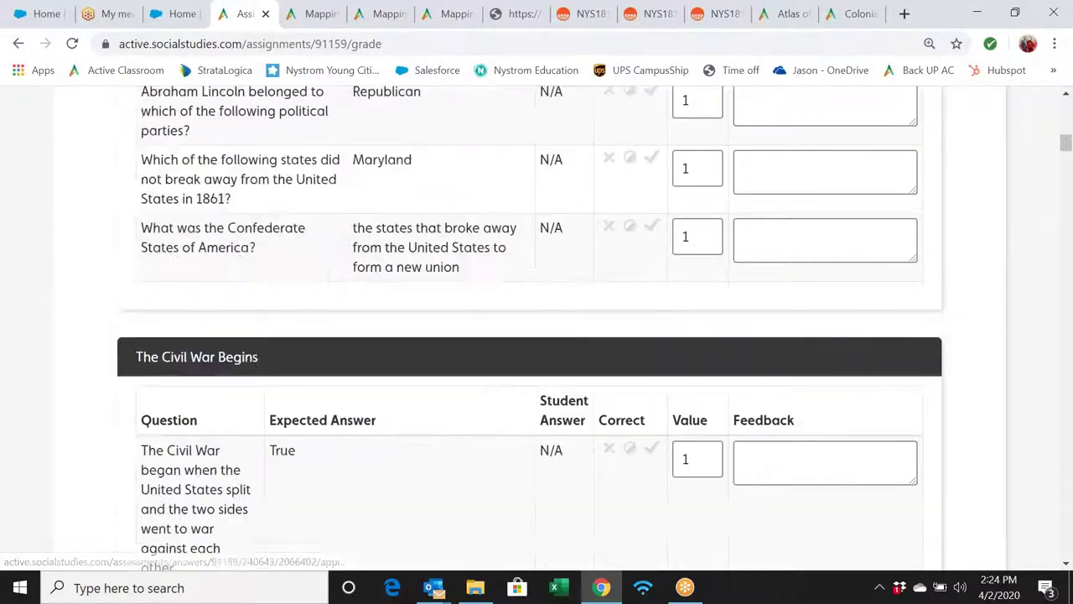
scroll(630, 244, "down", 15)
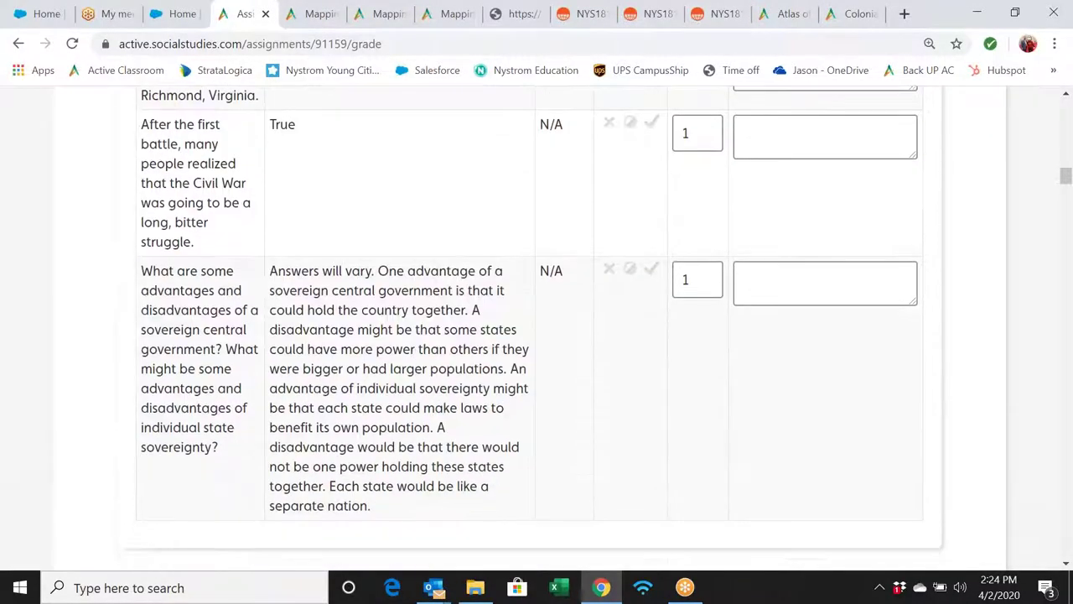
scroll(630, 244, "down", 11)
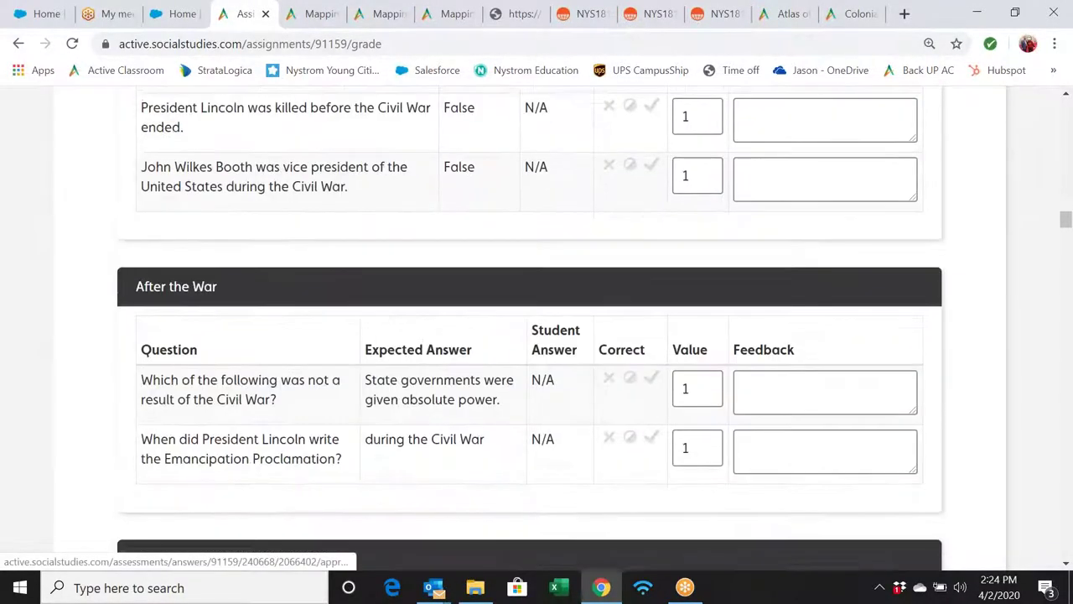
Review the remaining activity sections and the Quiz answers on the student's Civil War and Reconstruction grading sheet
scroll(630, 361, "down", 12)
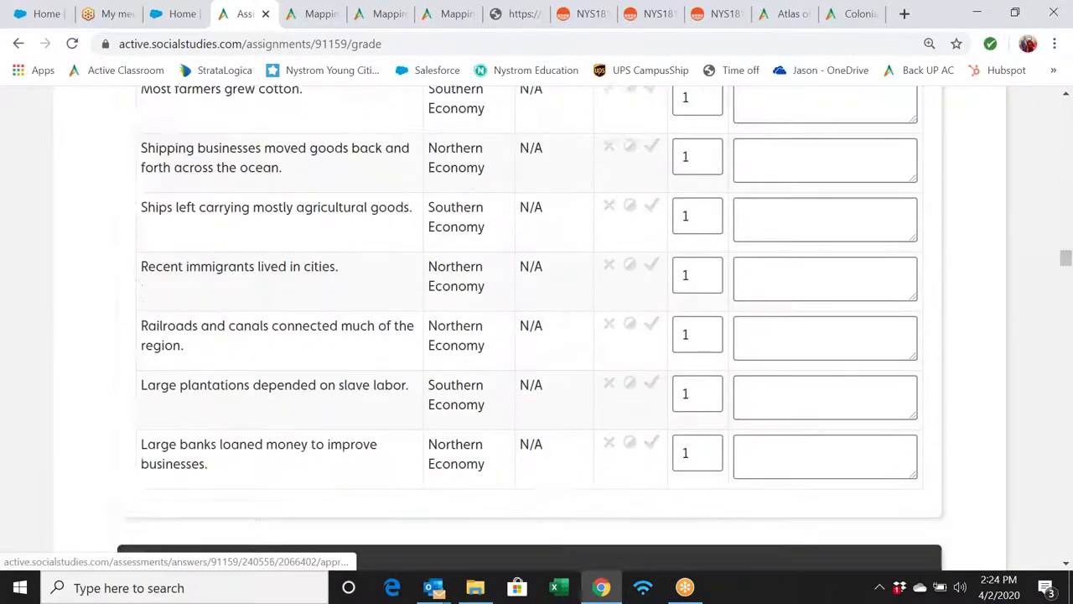
scroll(630, 361, "down", 10)
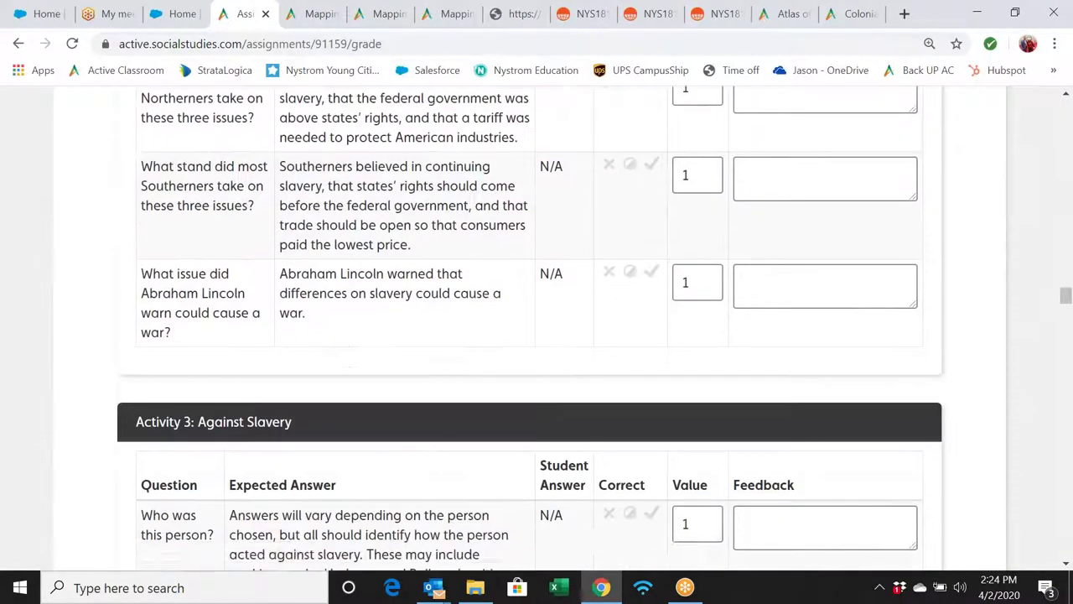
scroll(629, 362, "down", 8)
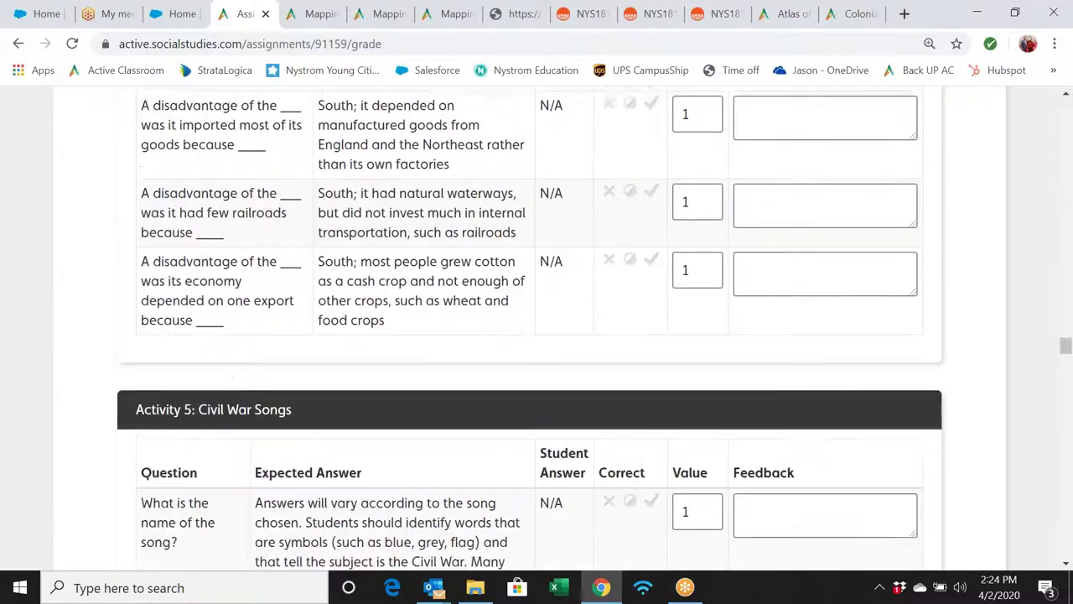
scroll(537, 336, "down", 13)
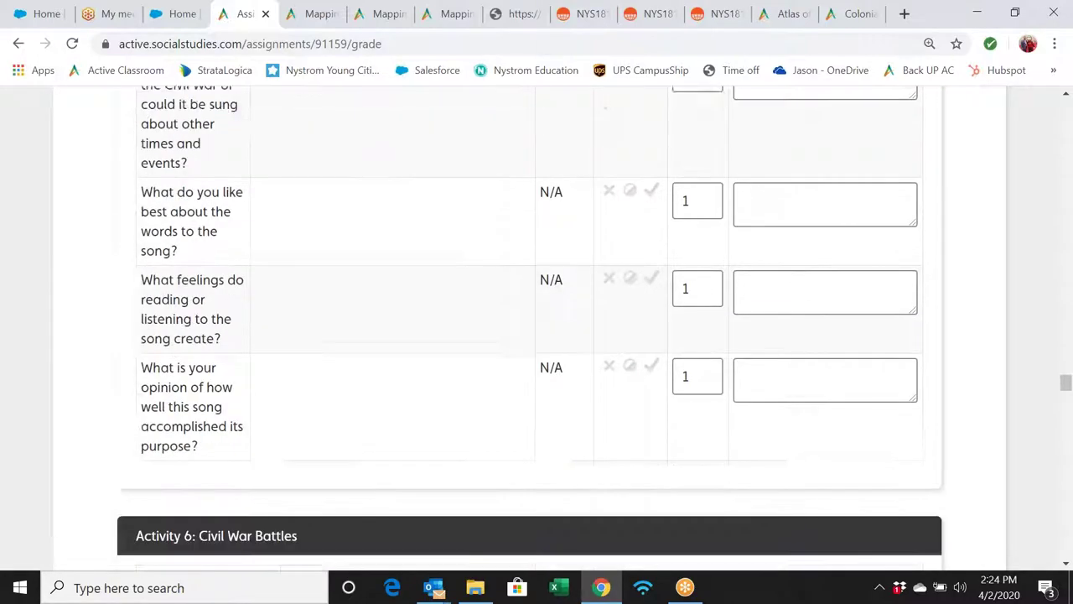
scroll(537, 335, "down", 18)
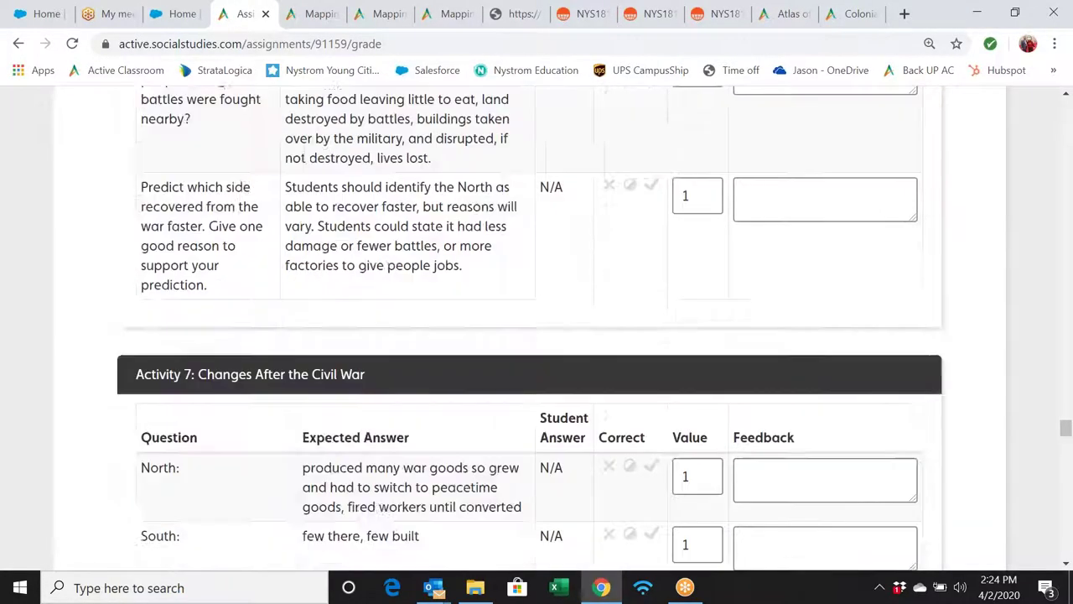
scroll(537, 336, "down", 10)
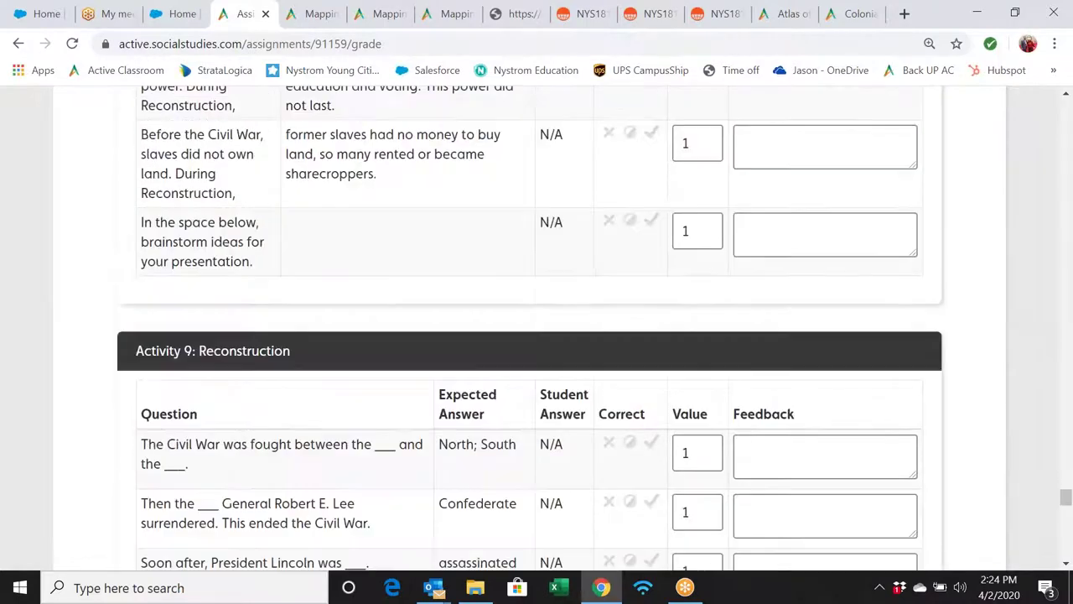
scroll(536, 336, "down", 7)
scroll(537, 335, "up", 1)
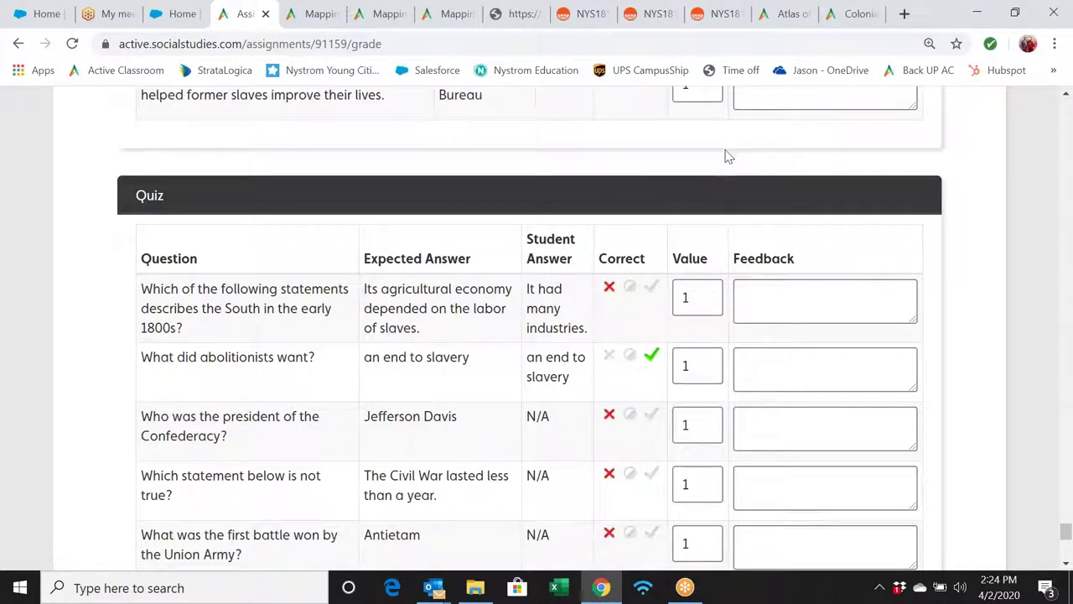
scroll(787, 218, "down", 2)
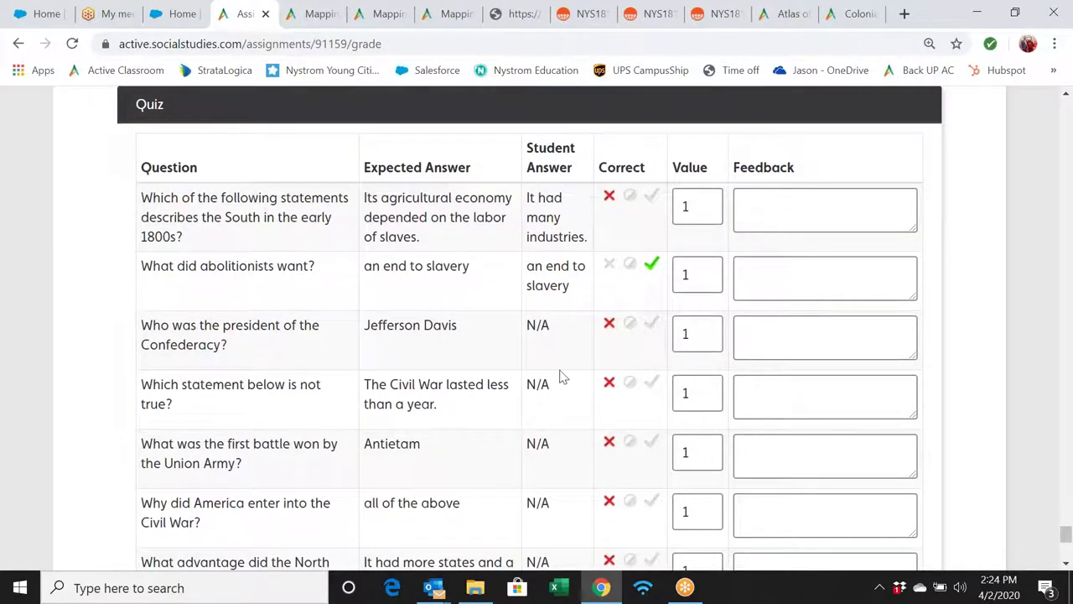
scroll(560, 376, "down", 3)
scroll(561, 376, "down", 2)
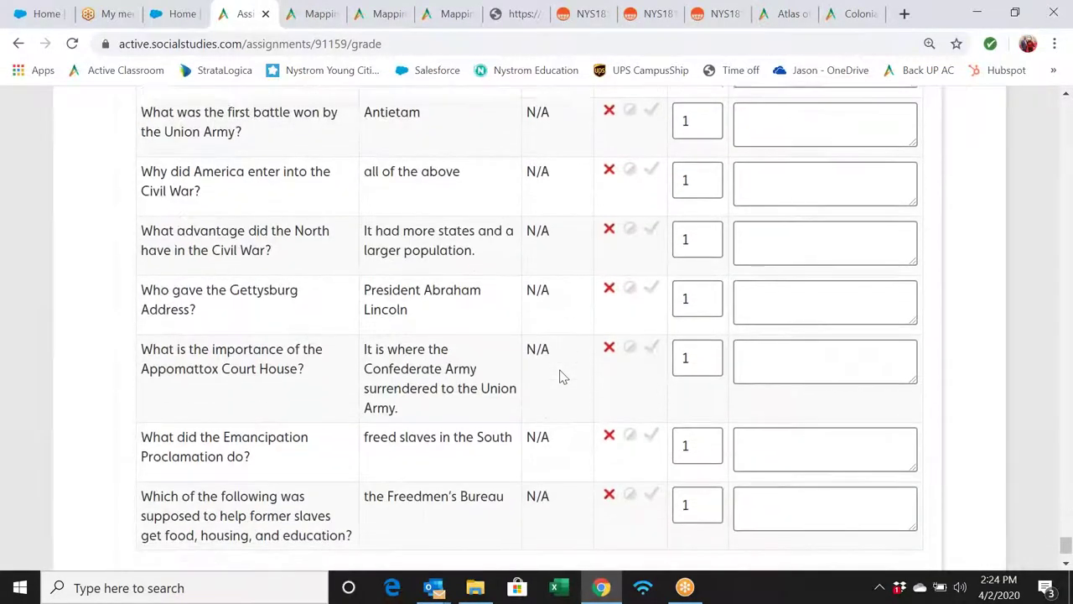
Mark the student's first and third Quiz answers, on the South in the early 1800s and the Confederacy's president, as partially correct
scroll(562, 377, "up", 3)
scroll(562, 376, "up", 3)
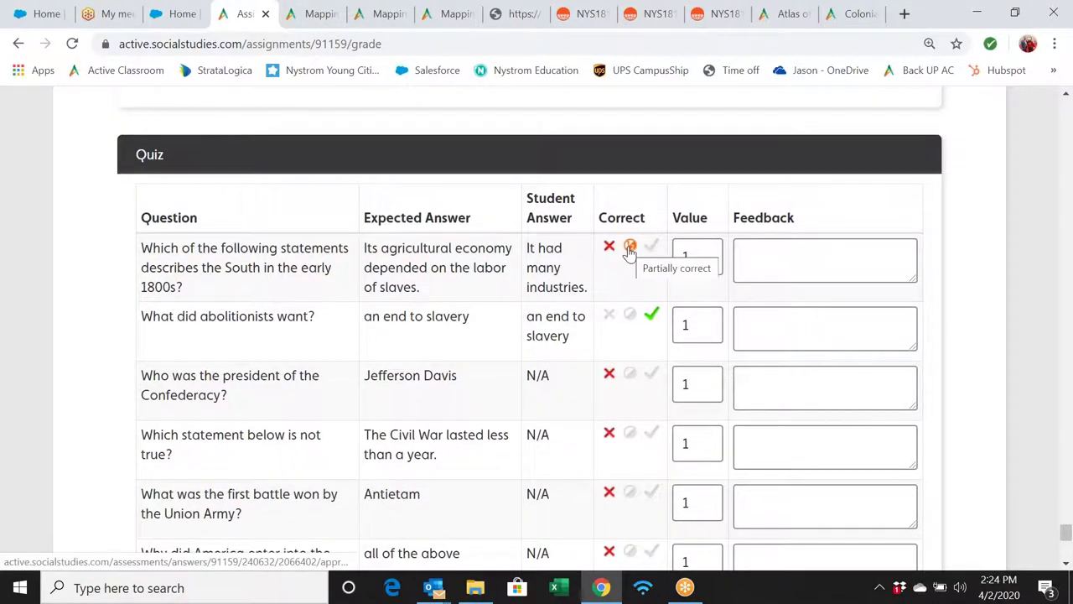
left_click(631, 374)
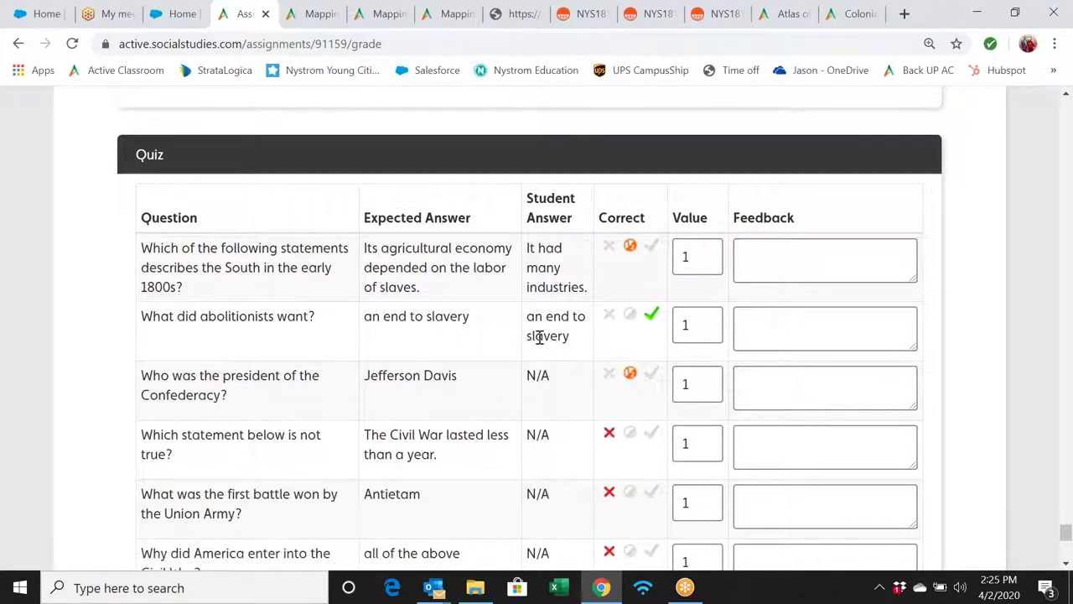
Leave the grading sheet for the home page, open the activity search and reset its Mapping the News filter
scroll(540, 337, "up", 10)
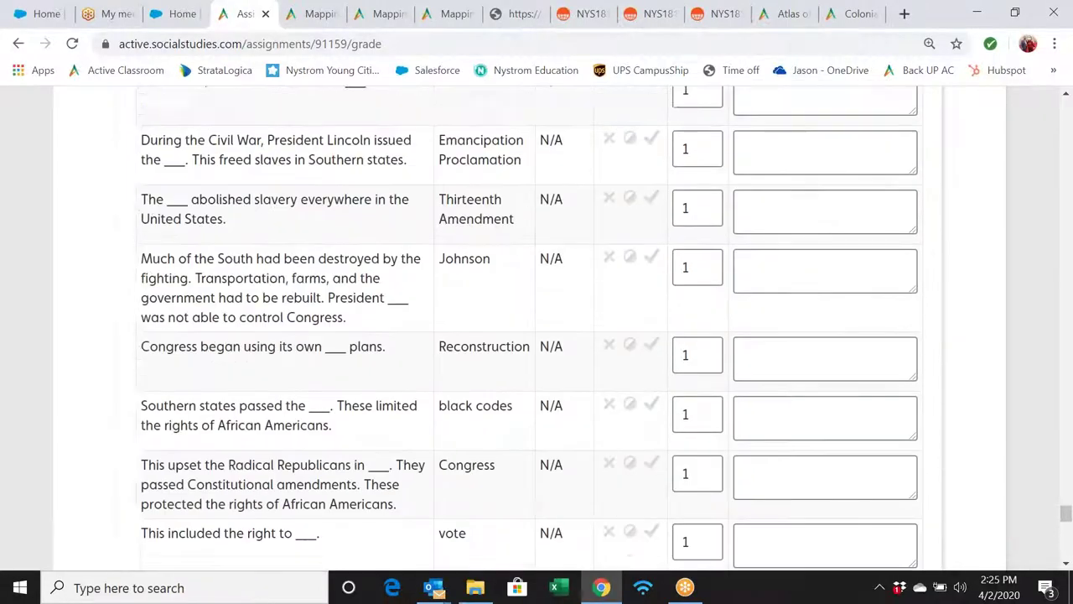
scroll(296, 235, "up", 15)
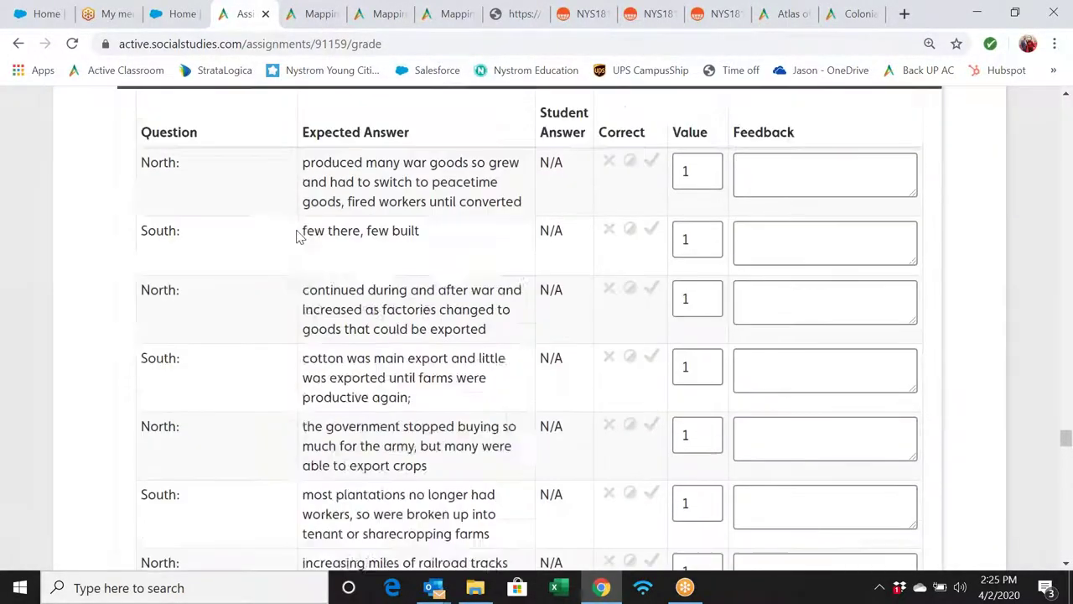
scroll(537, 327, "up", 10)
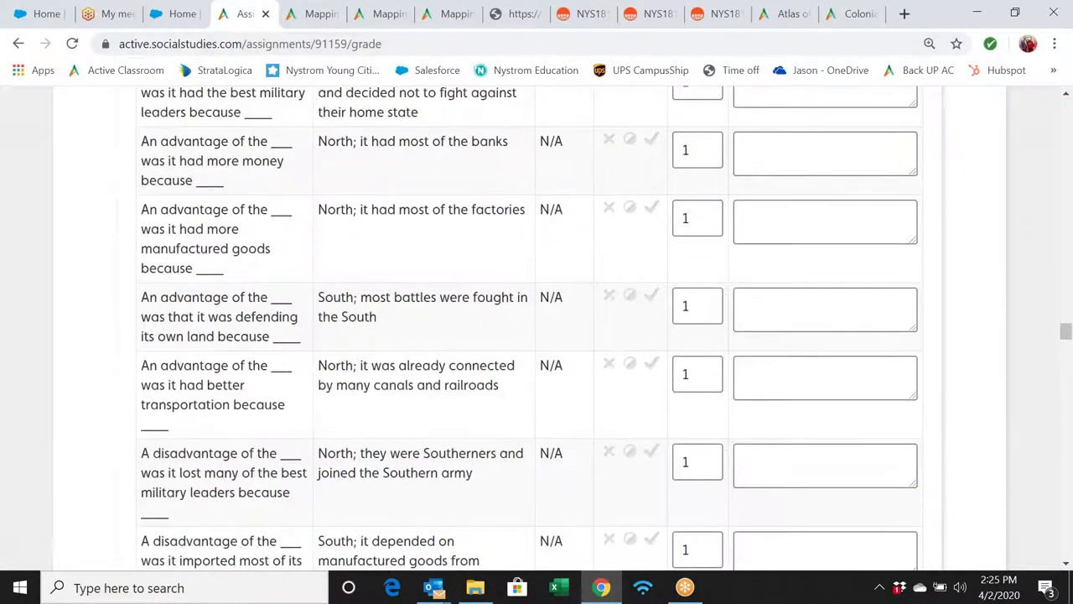
scroll(536, 327, "up", 20)
scroll(537, 327, "up", 20)
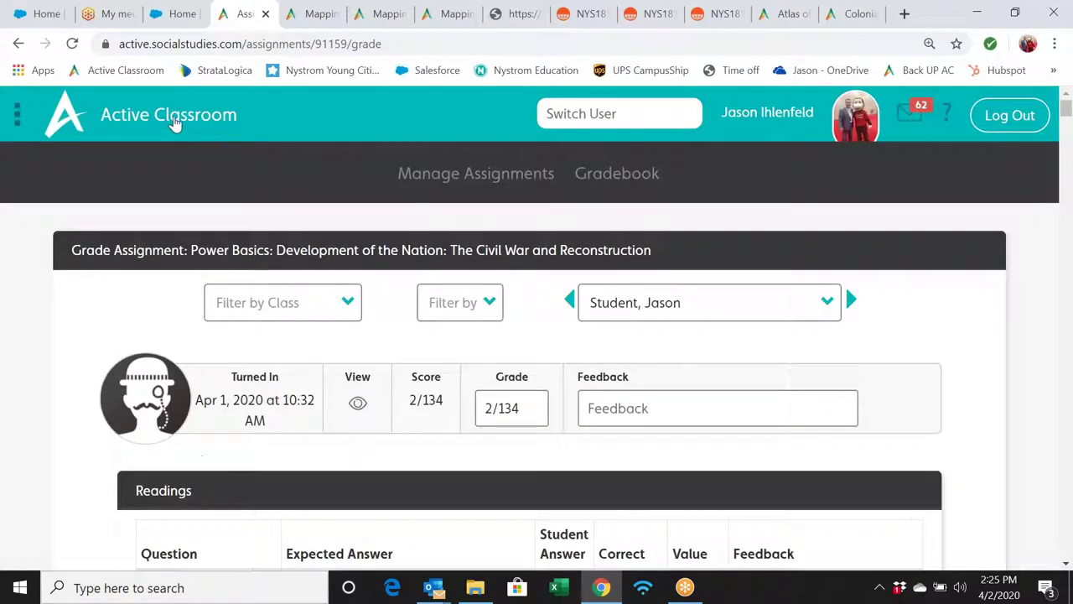
left_click(175, 123)
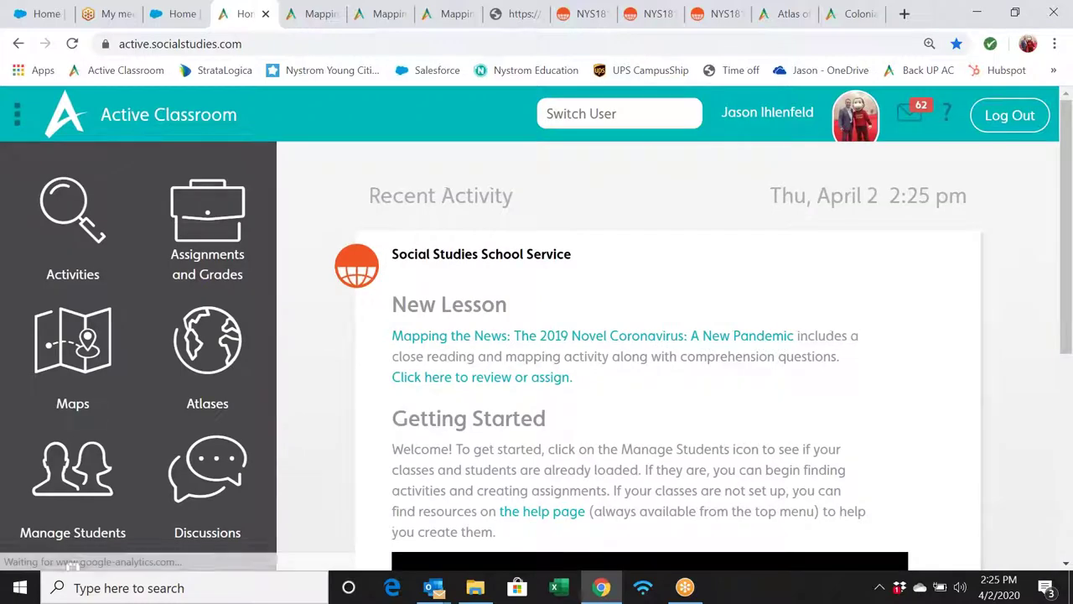
left_click(72, 221)
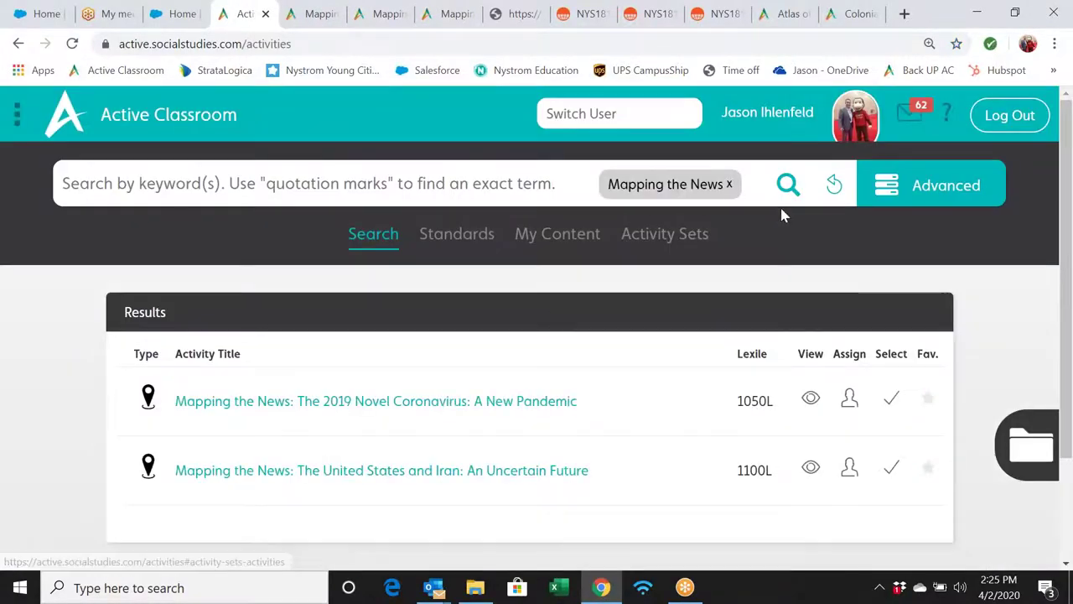
left_click(833, 187)
Filter the activities by the series title Power Basics ELL Readings and Assessments and run the search
left_click(891, 194)
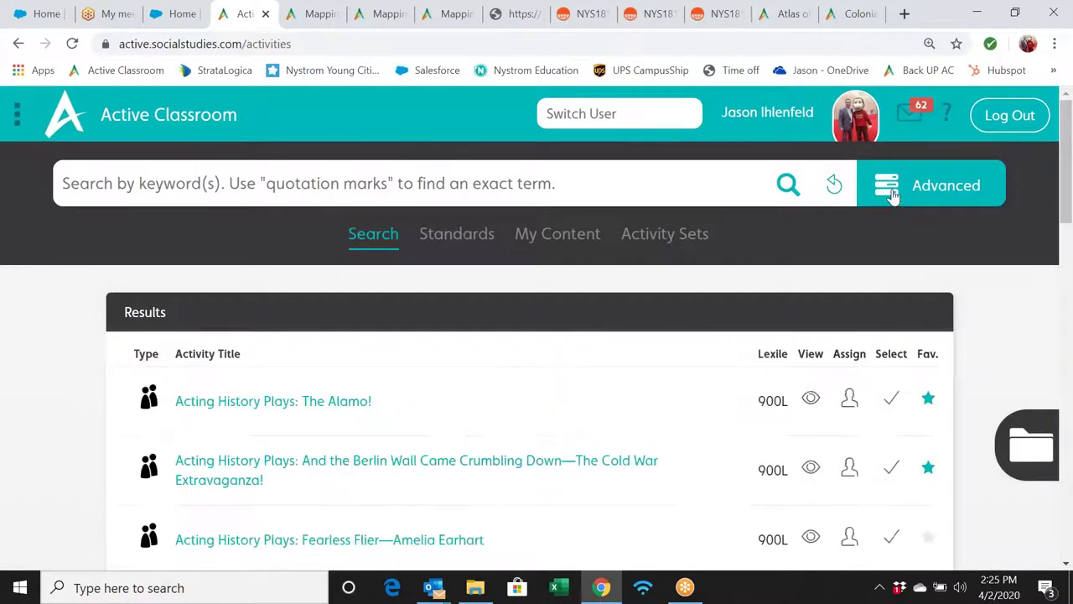
left_click(961, 356)
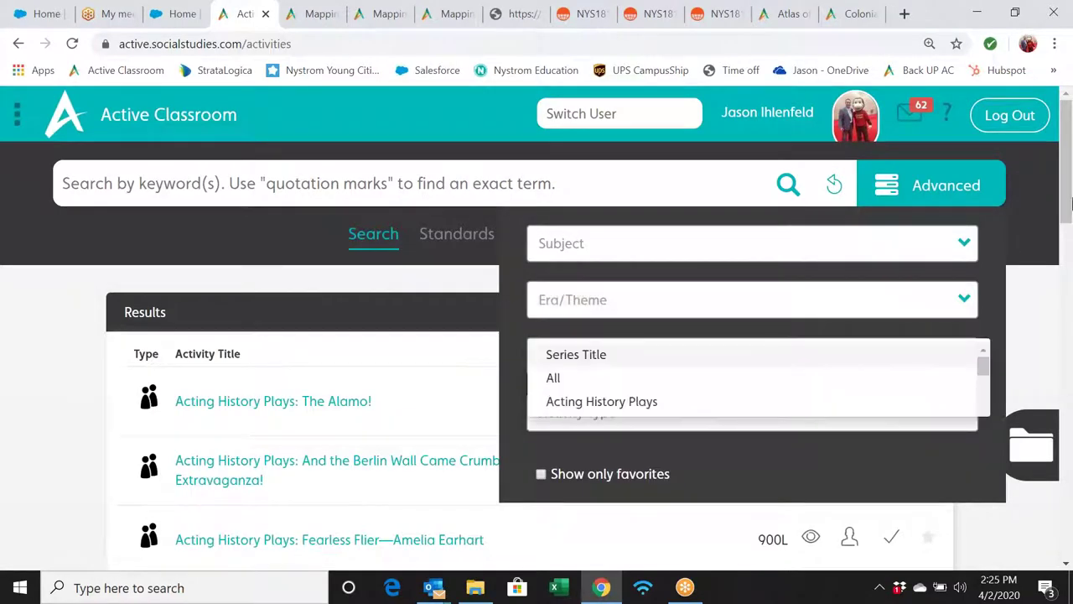
scroll(1066, 188, "down", 5)
scroll(772, 327, "down", 3)
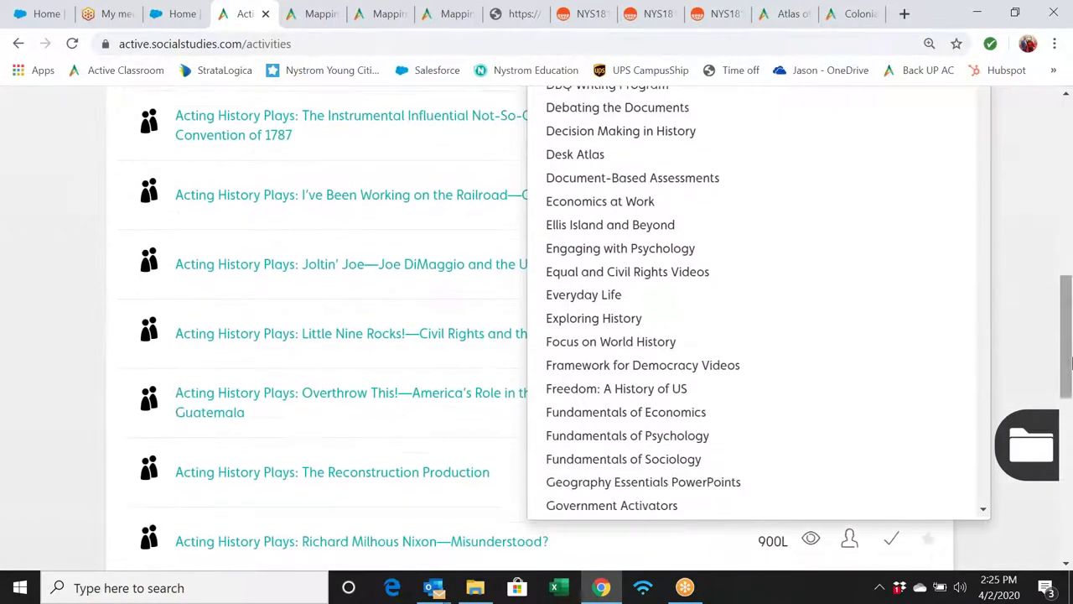
scroll(773, 327, "down", 7)
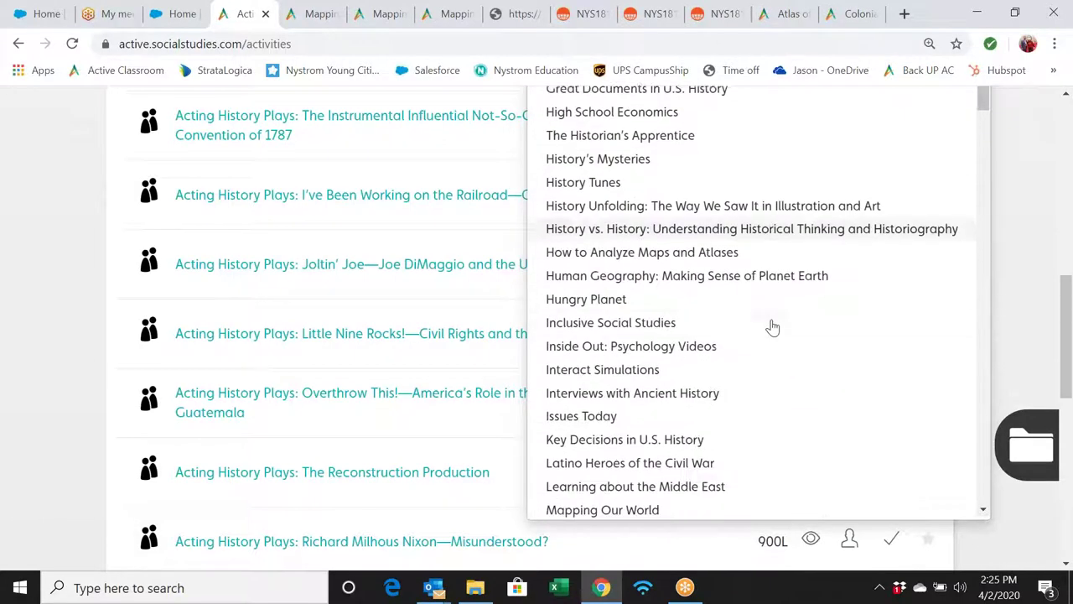
scroll(773, 327, "down", 5)
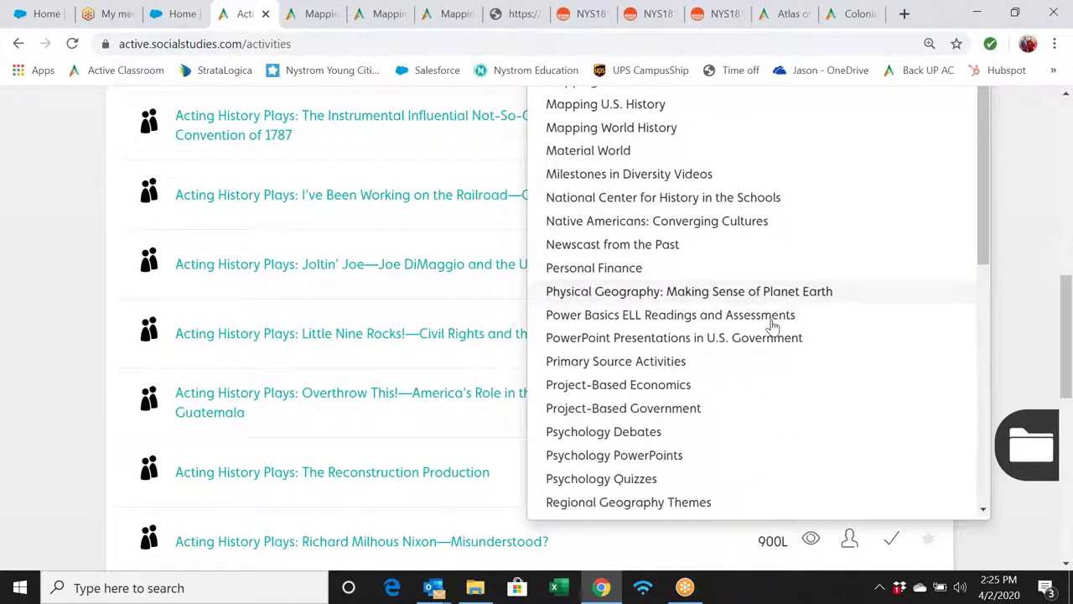
left_click(754, 314)
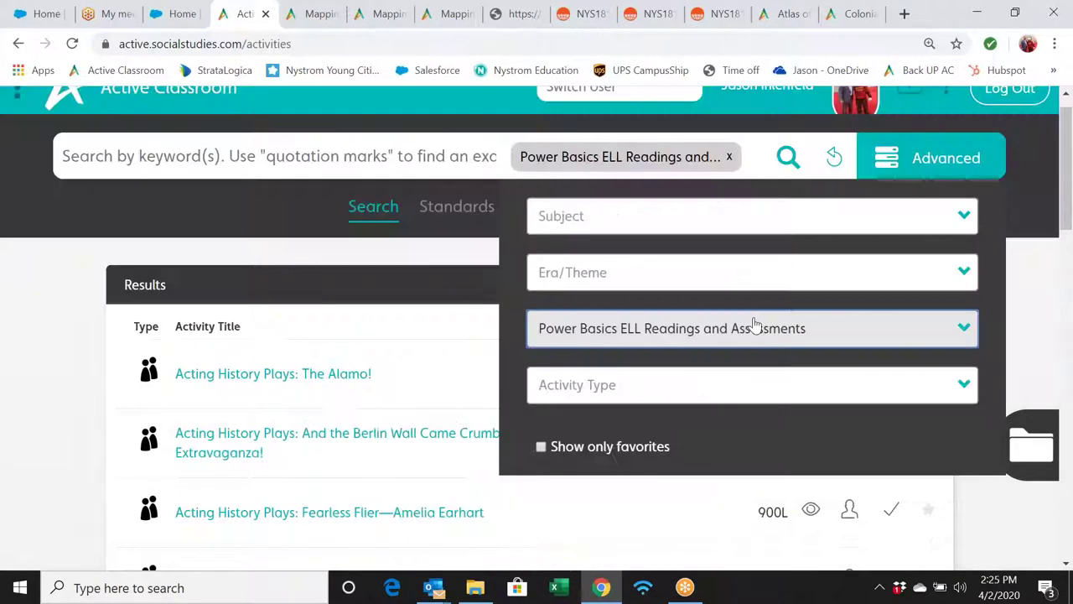
left_click(788, 158)
Open the Power Basics: Ancient China: The Qin and Han Dynasties activity for viewing and look over its section outline
scroll(145, 416, "down", 1)
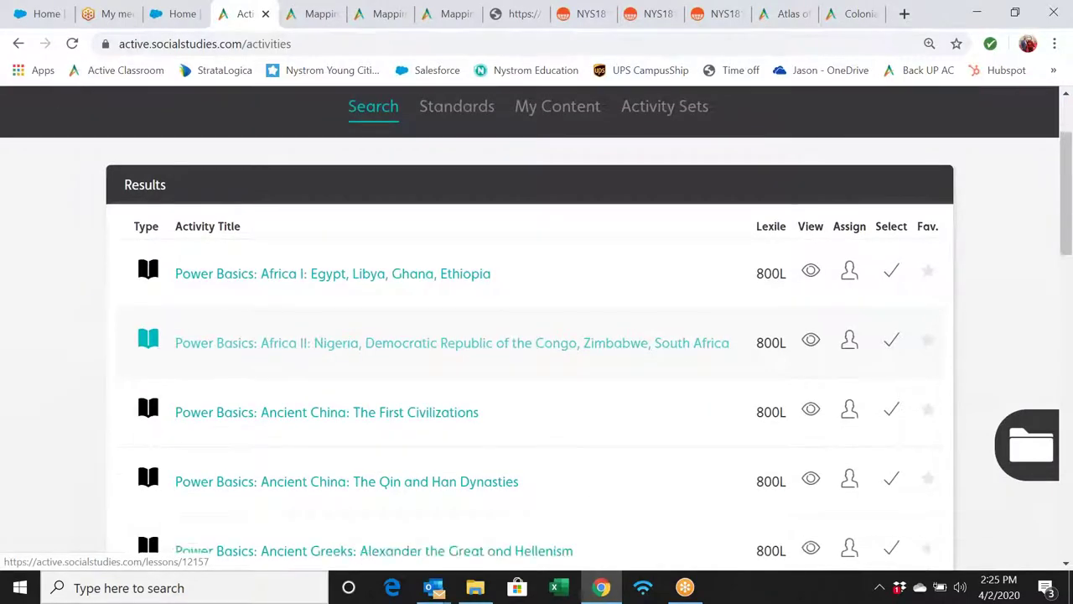
scroll(545, 342, "down", 1)
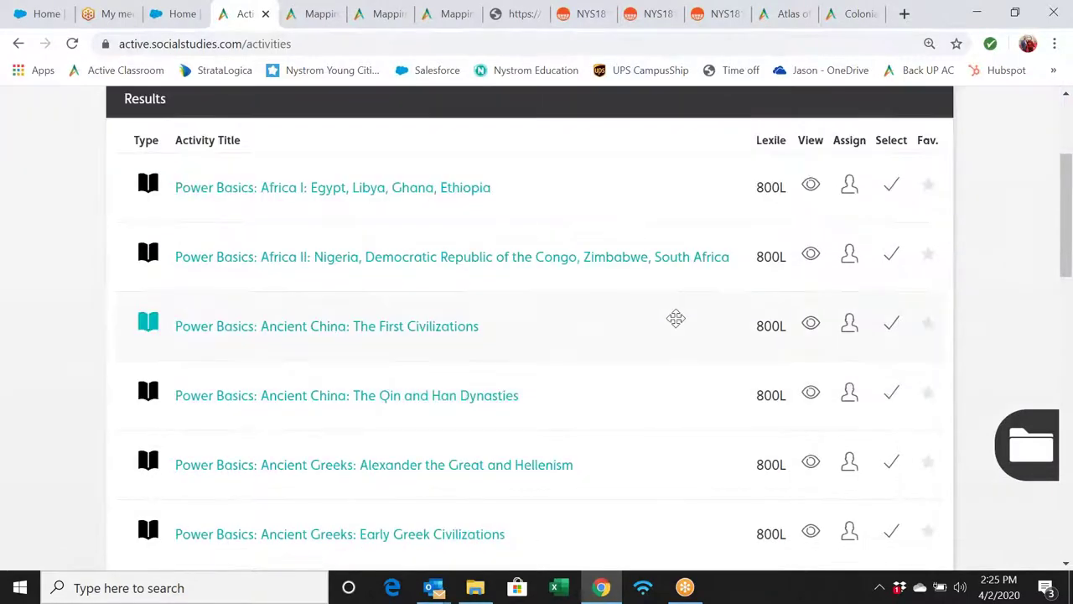
left_click(815, 399)
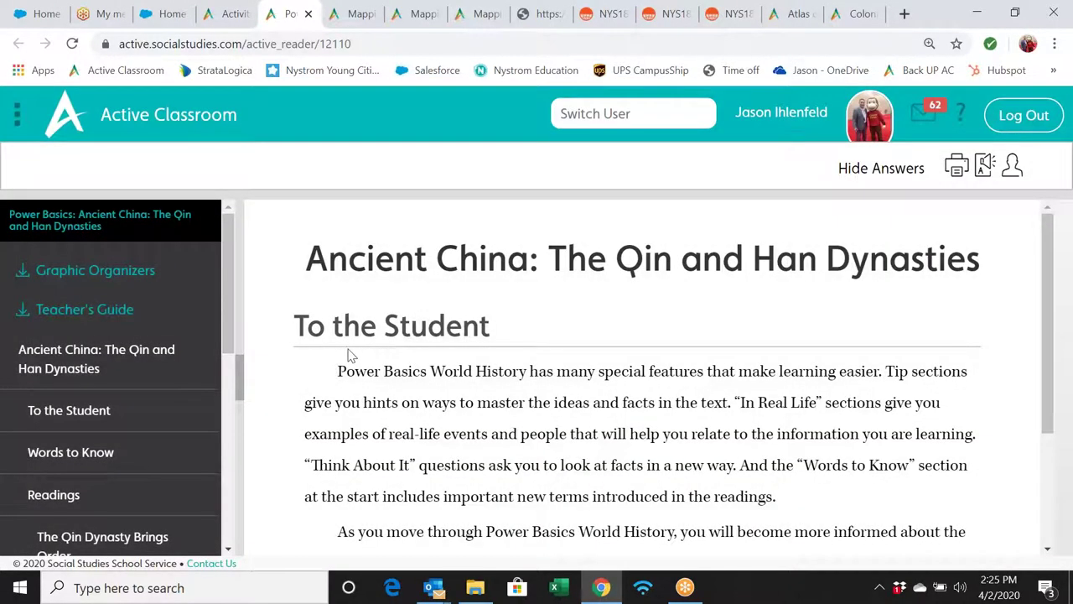
left_click_drag(231, 327, 256, 323)
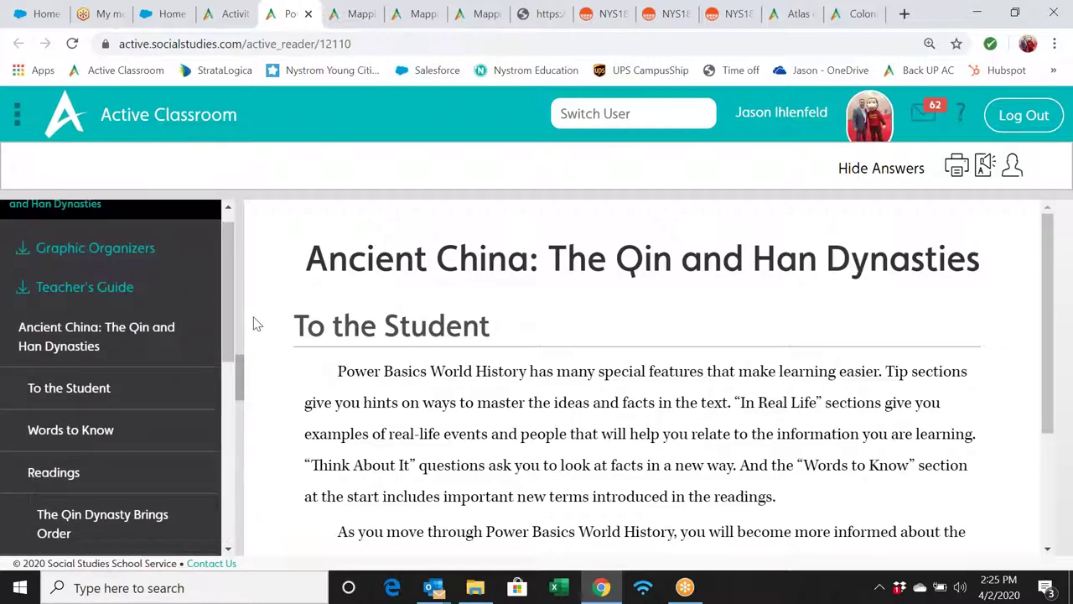
Start a new assignment from the Qin and Han Dynasties activity with the student instructions "Read... answer quiz"
left_click(1013, 165)
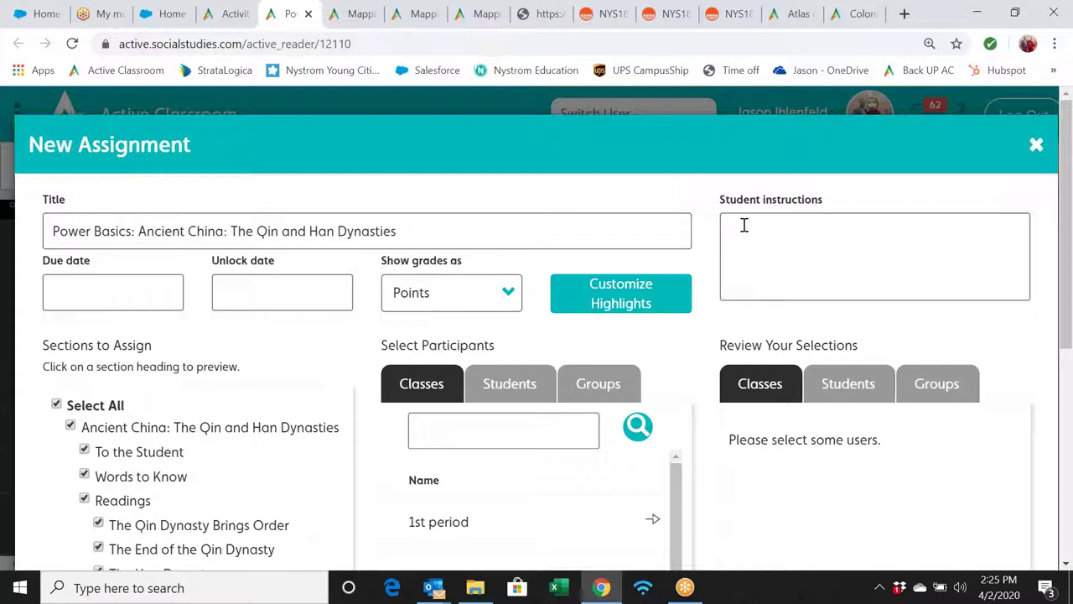
type("ead... answer quiz")
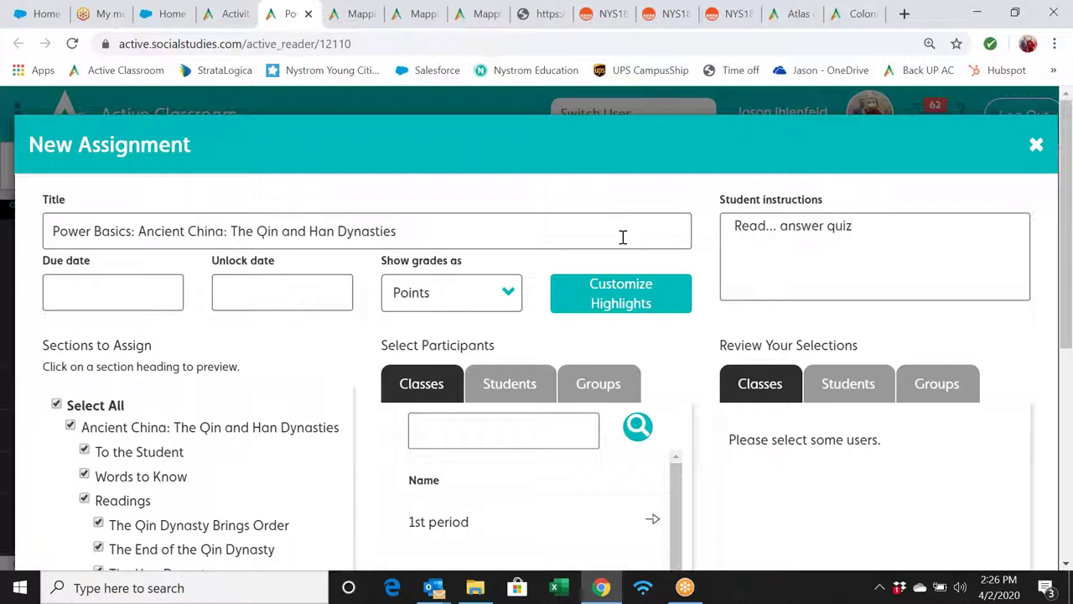
Limit the sections to assign to all of the Readings and the Quiz, leaving the other sections deselected
scroll(623, 238, "down", 2)
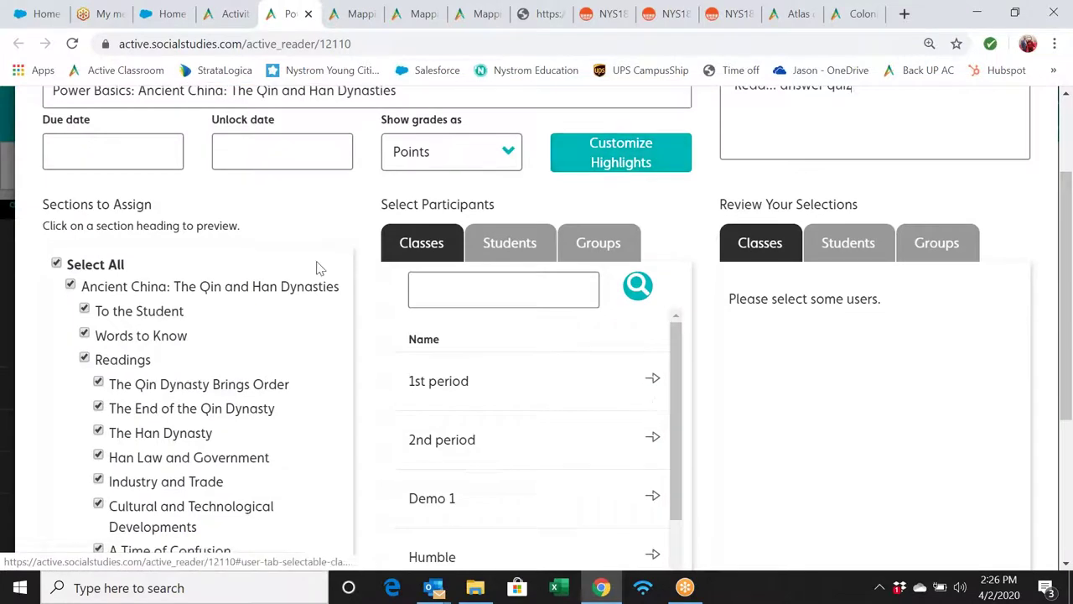
scroll(249, 244, "down", 1)
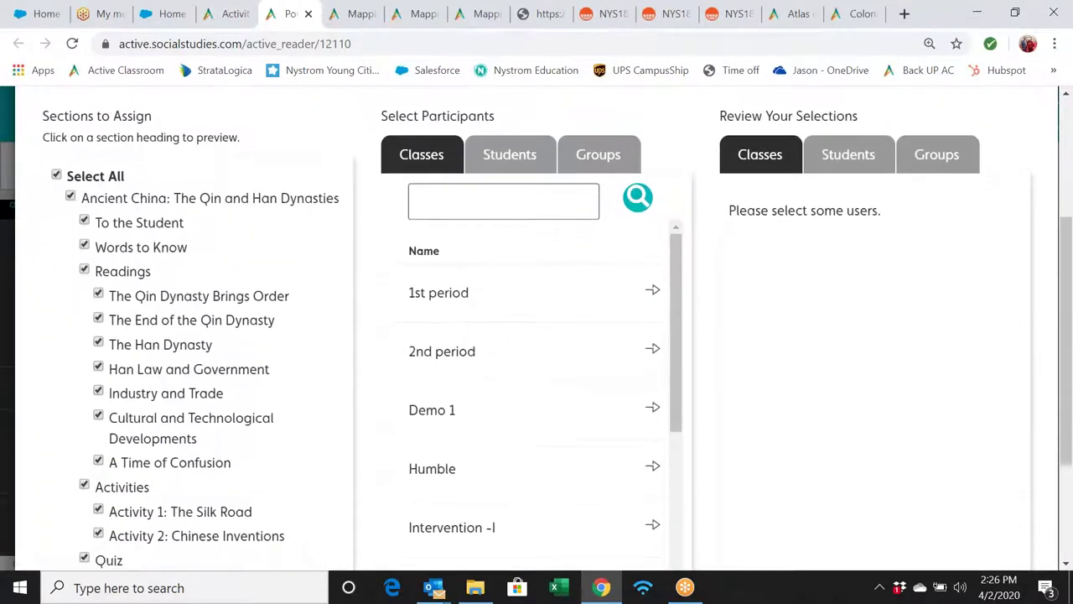
left_click(56, 176)
scroll(151, 245, "down", 1)
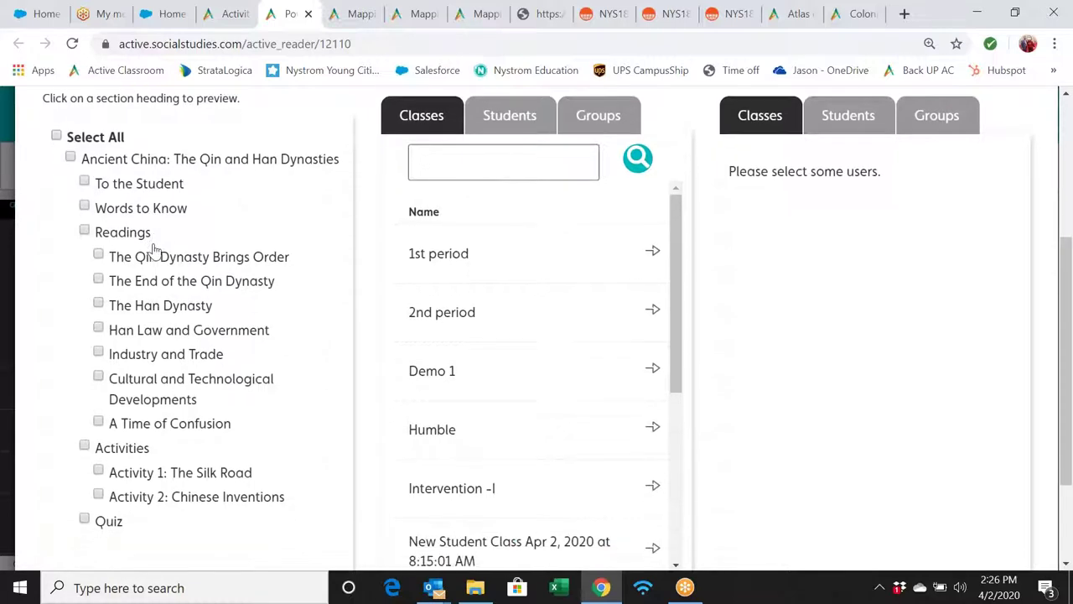
left_click(84, 229)
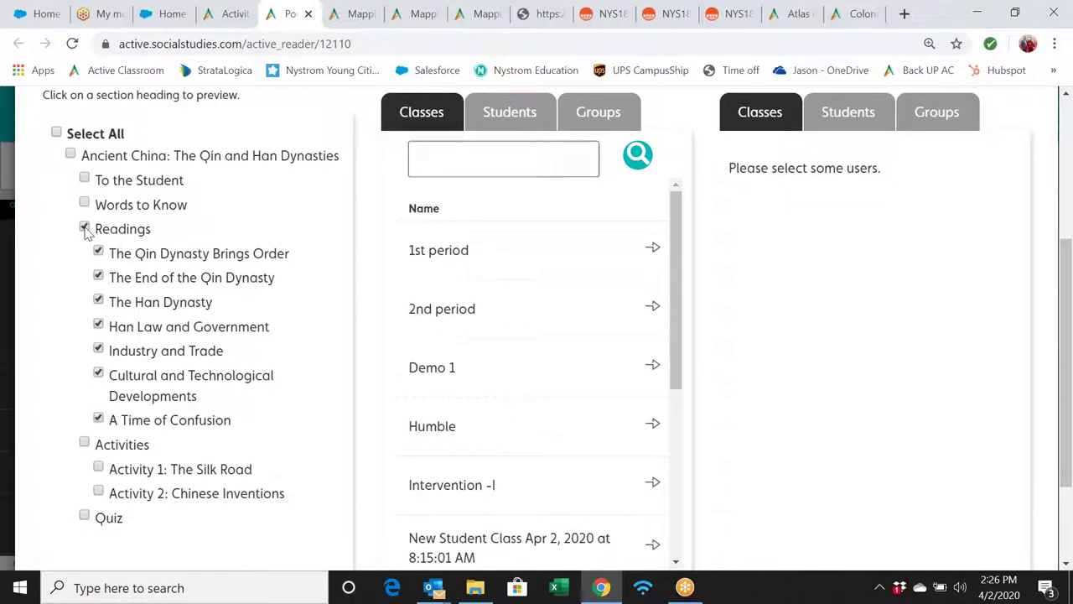
scroll(147, 415, "down", 1)
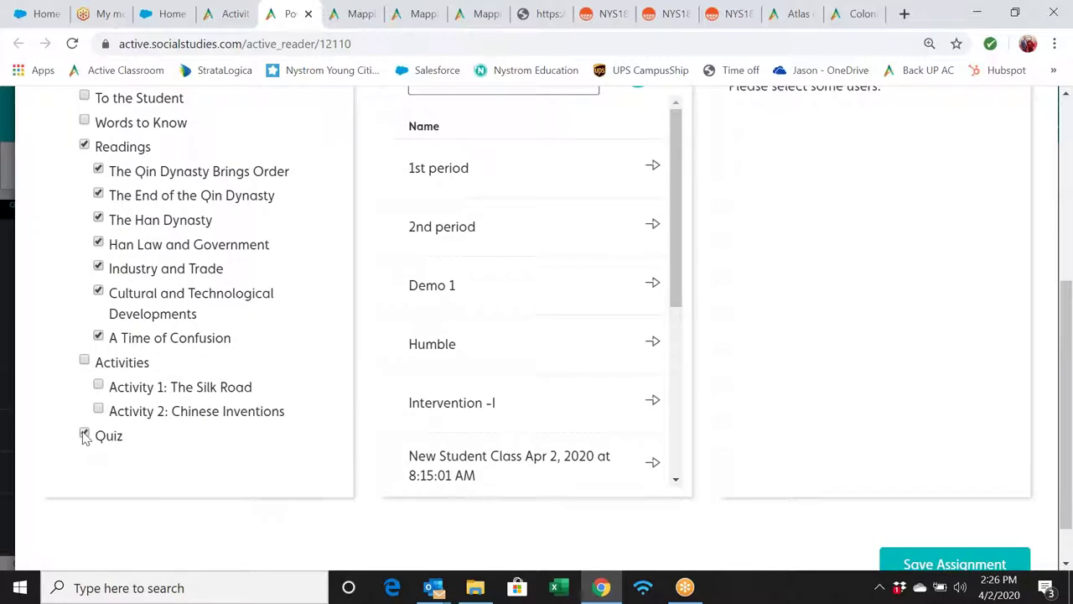
scroll(228, 342, "up", 2)
scroll(228, 342, "down", 1)
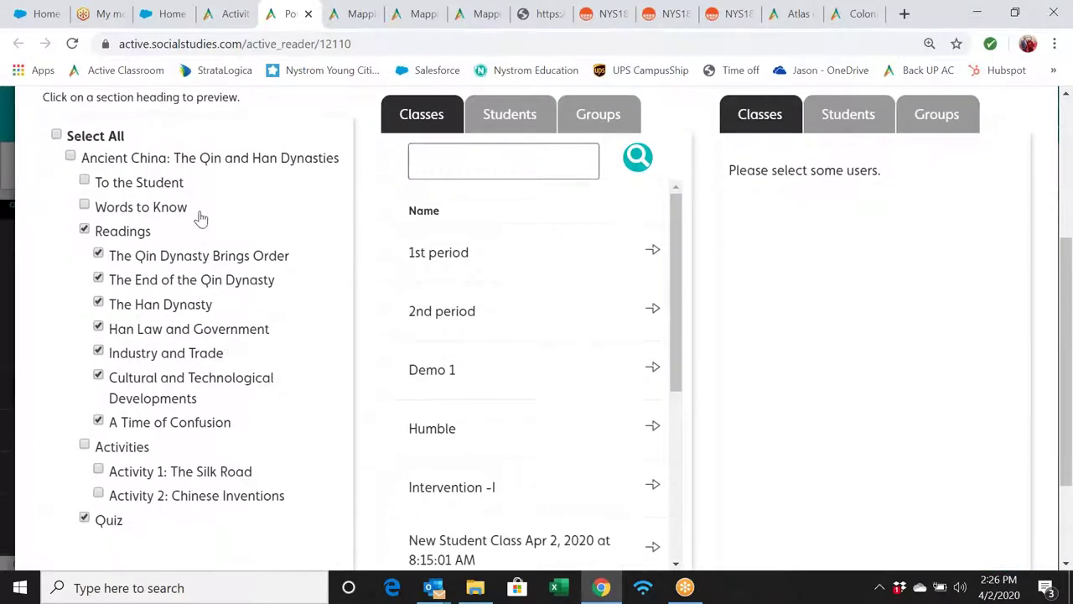
Preview the reading section The Han Dynasty, look through its text and practice questions, and close the preview
left_click(186, 307)
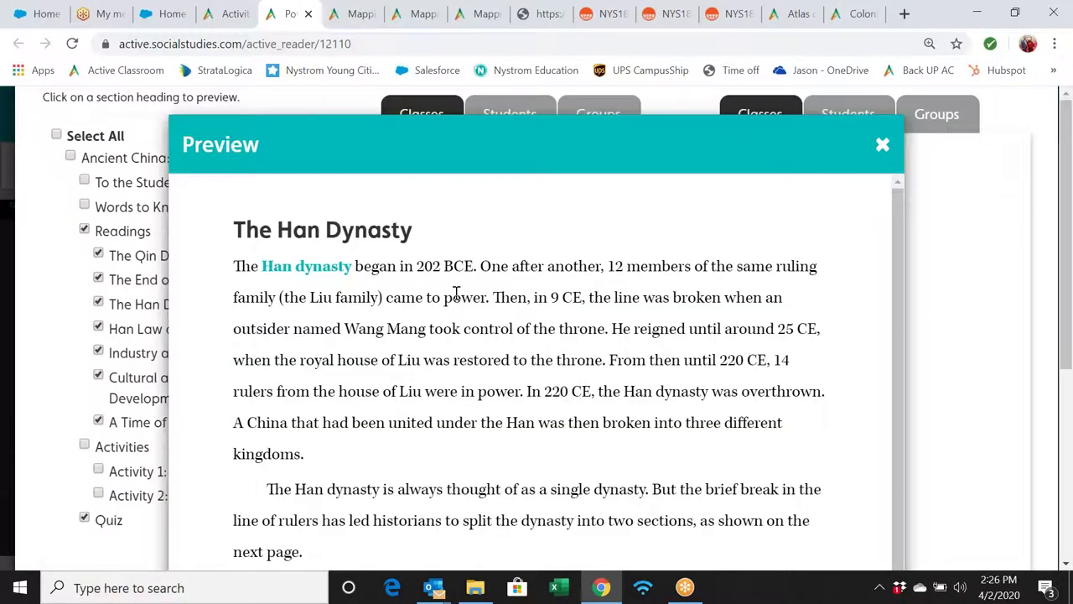
scroll(455, 292, "down", 8)
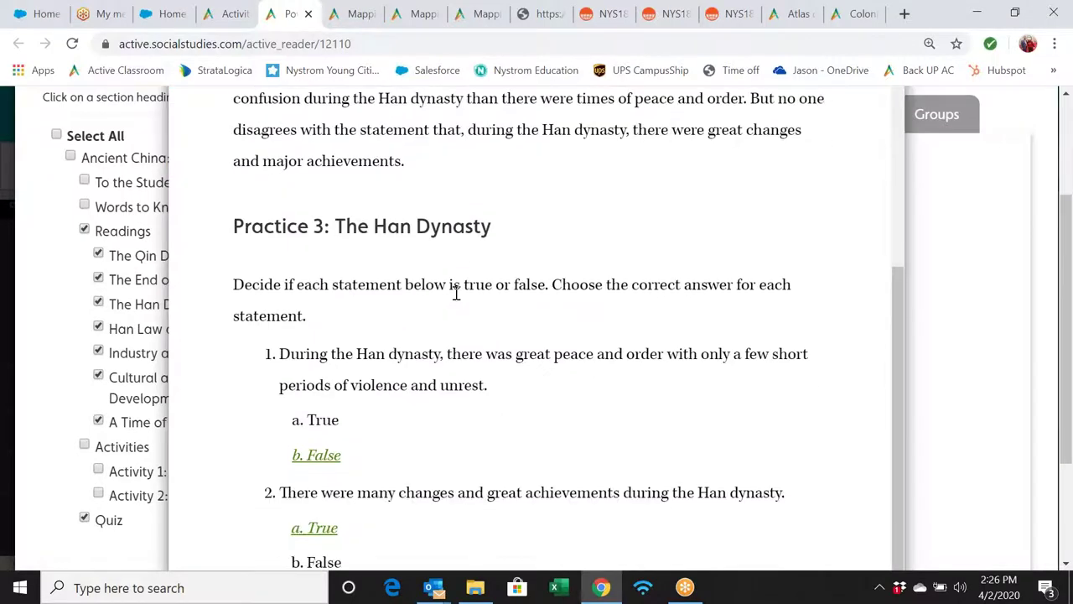
scroll(456, 292, "down", 3)
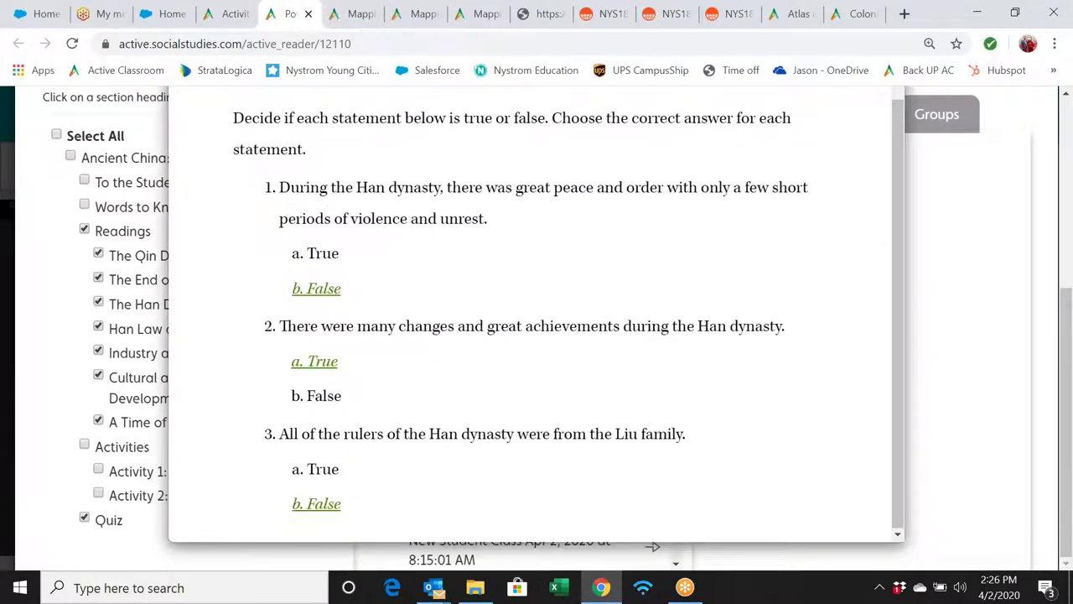
scroll(537, 315, "up", 10)
scroll(537, 335, "up", 2)
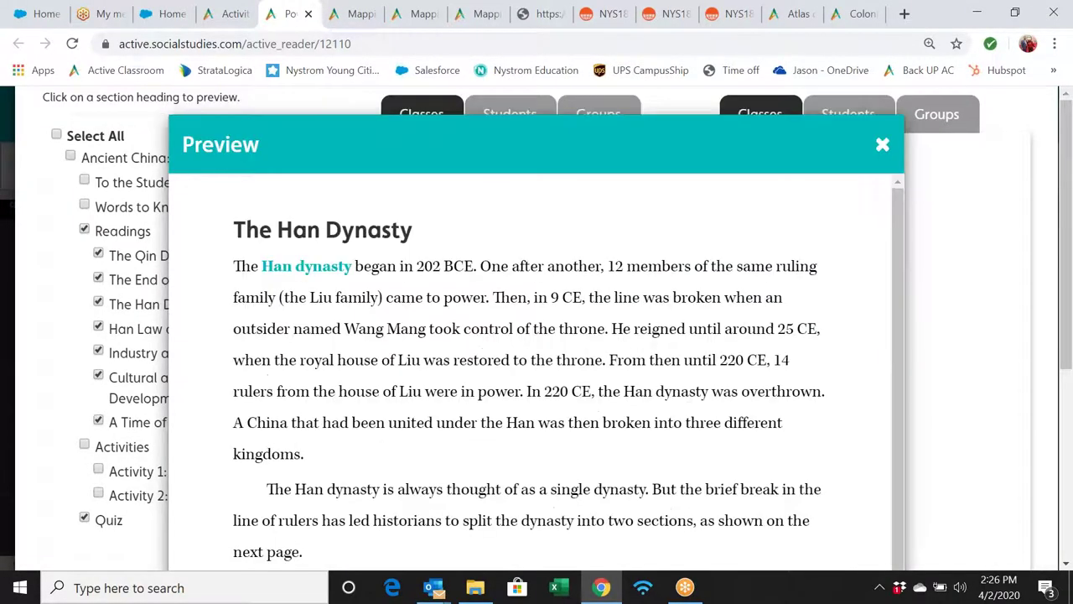
left_click(882, 145)
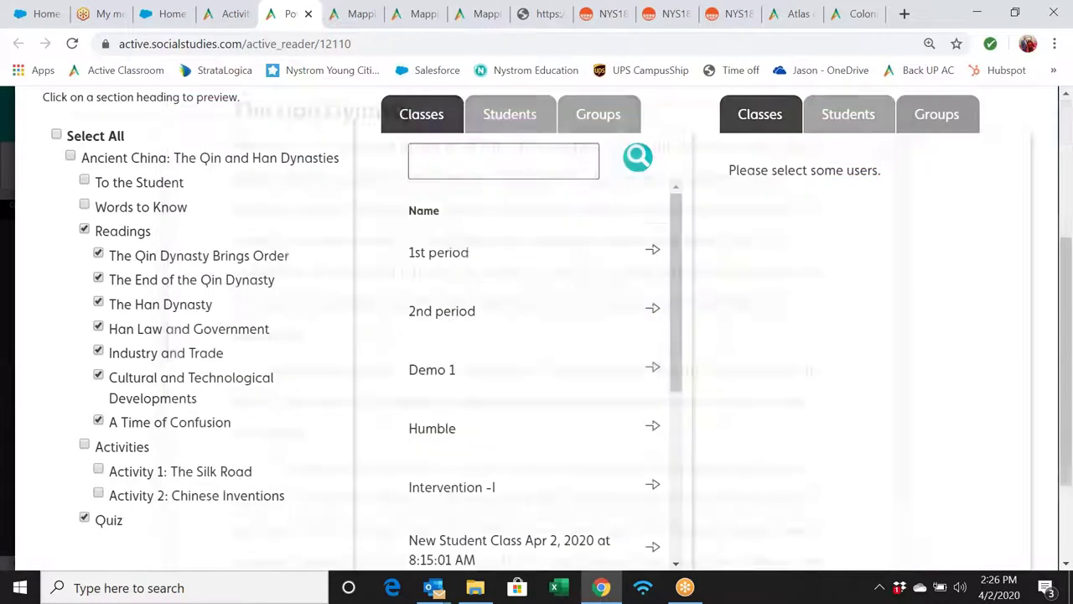
Remove all the default assignment highlights: Highlight, Main Idea, Supporting Evidence and Geographic Term
scroll(729, 255, "down", 1)
scroll(729, 256, "up", 2)
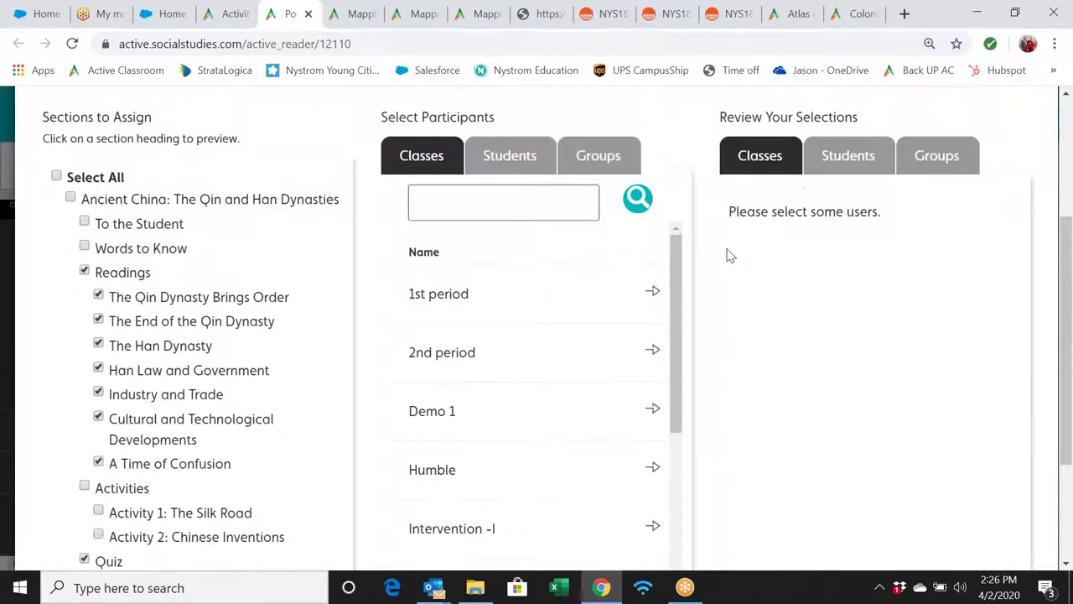
scroll(729, 256, "up", 1)
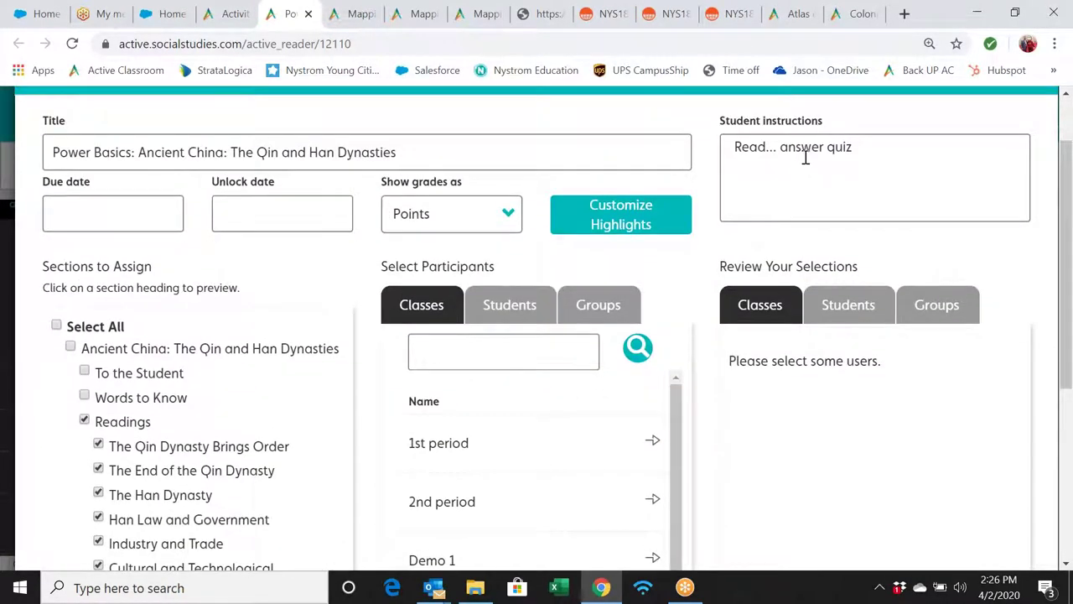
left_click(669, 221)
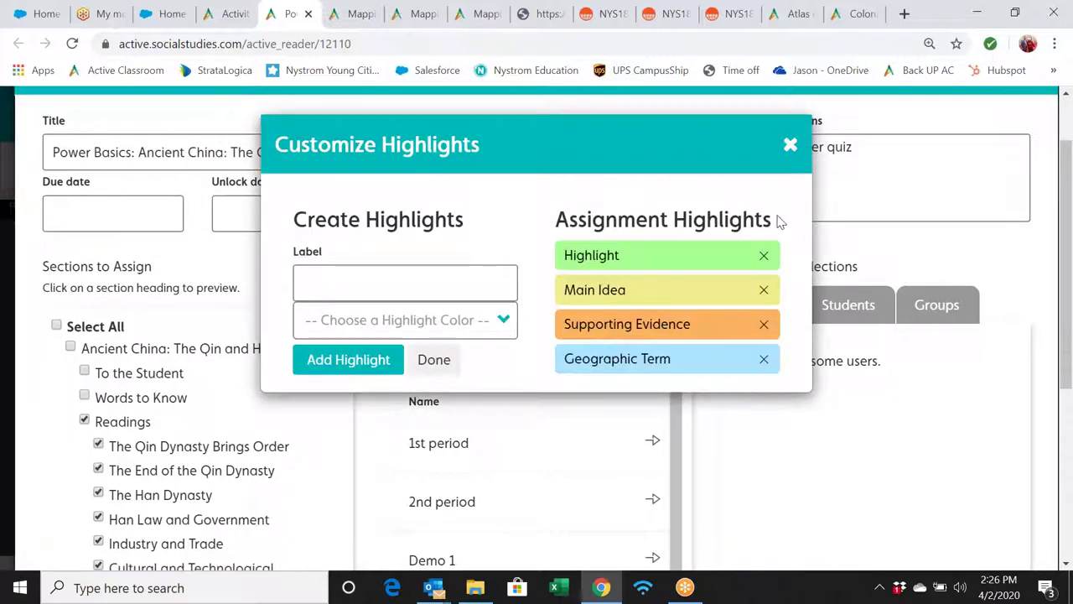
left_click(763, 257)
left_click(763, 256)
left_click(763, 258)
left_click(762, 259)
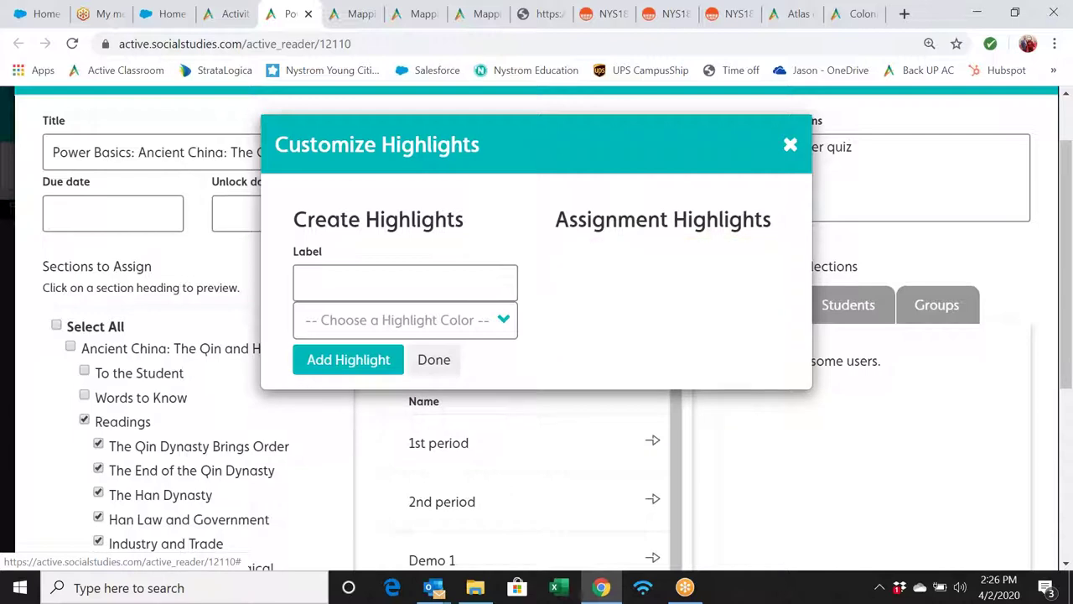
Add a custom highlight labelled "Successes of the Han D" with the green Option 1 color
left_click(462, 291)
type("Successes of the Han D")
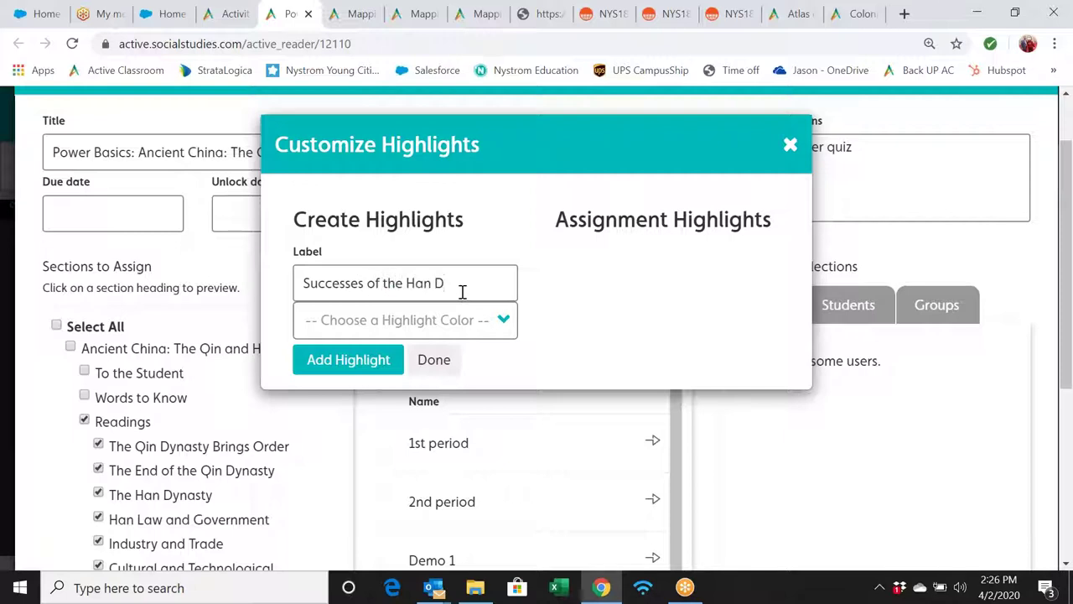
left_click(479, 323)
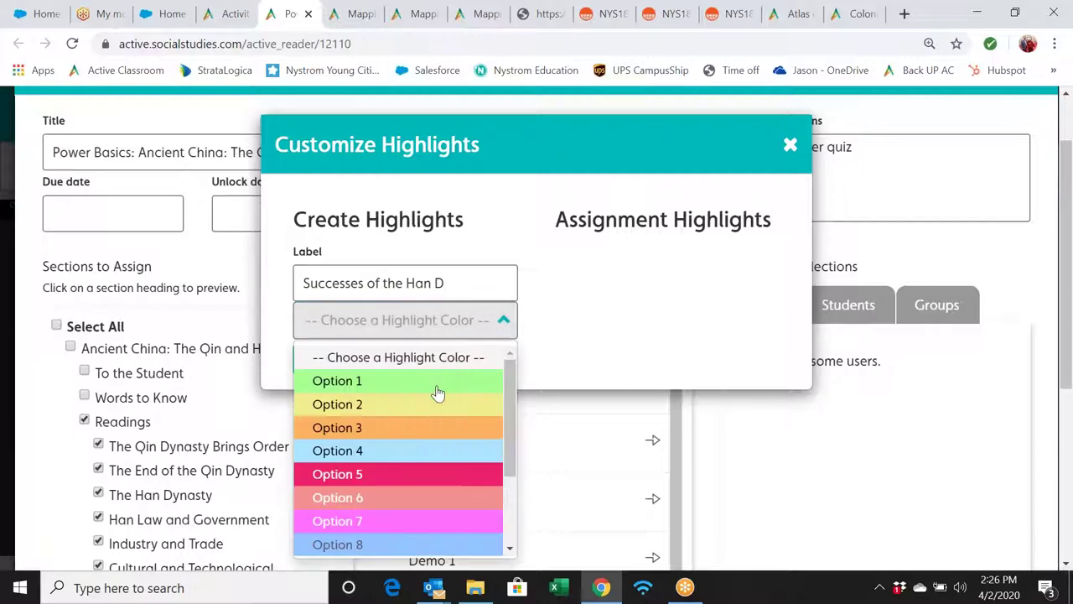
left_click(432, 386)
left_click(377, 359)
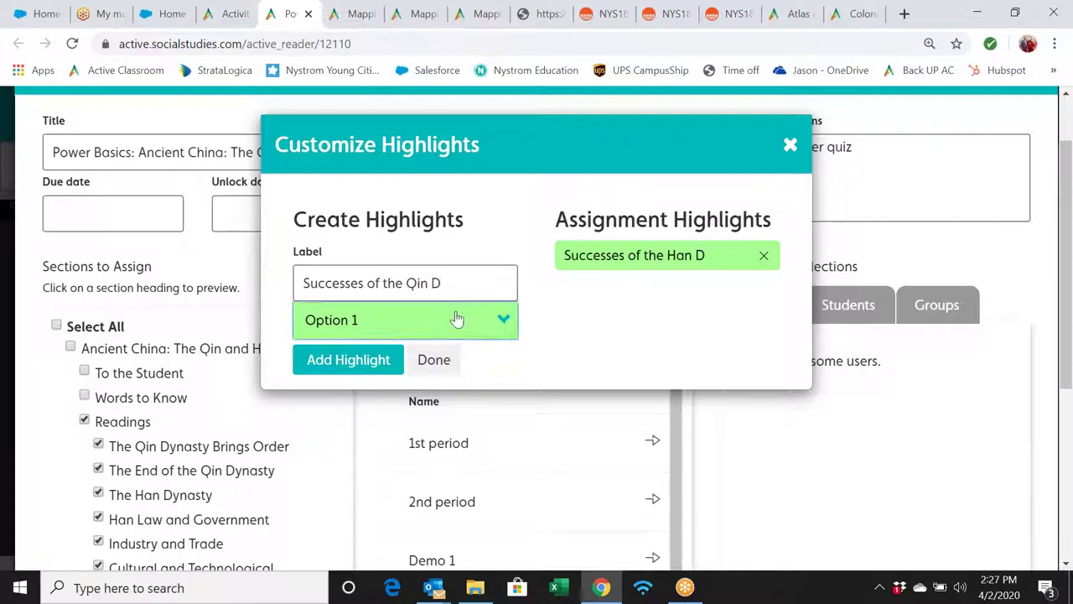
Add a second custom highlight labelled "Successes of the Qin D" with the Option 5 color and finish customizing highlights
left_click(455, 318)
left_click(407, 473)
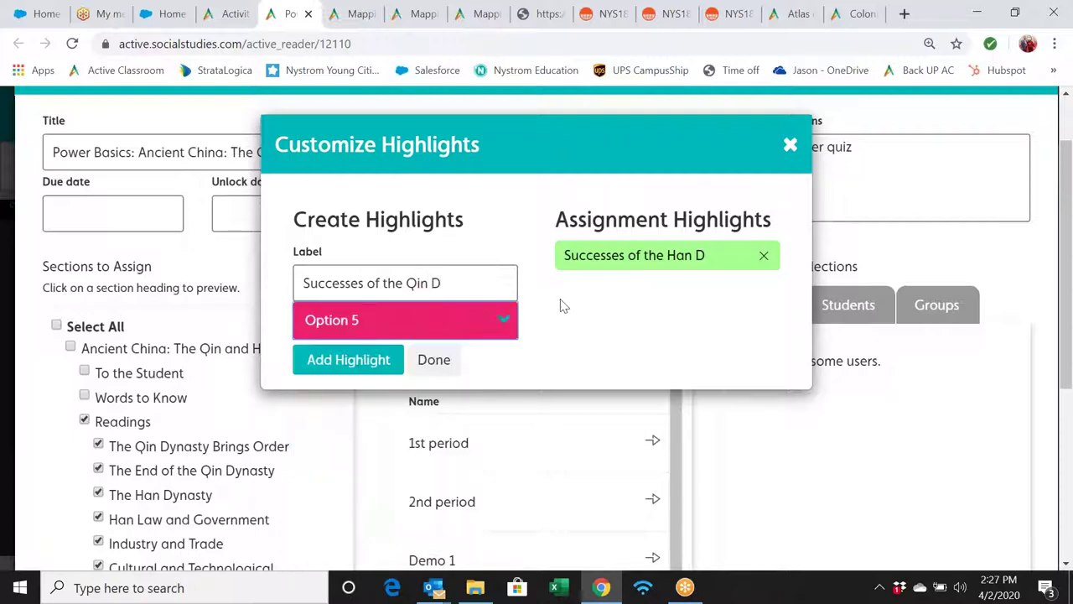
left_click(354, 360)
left_click(434, 359)
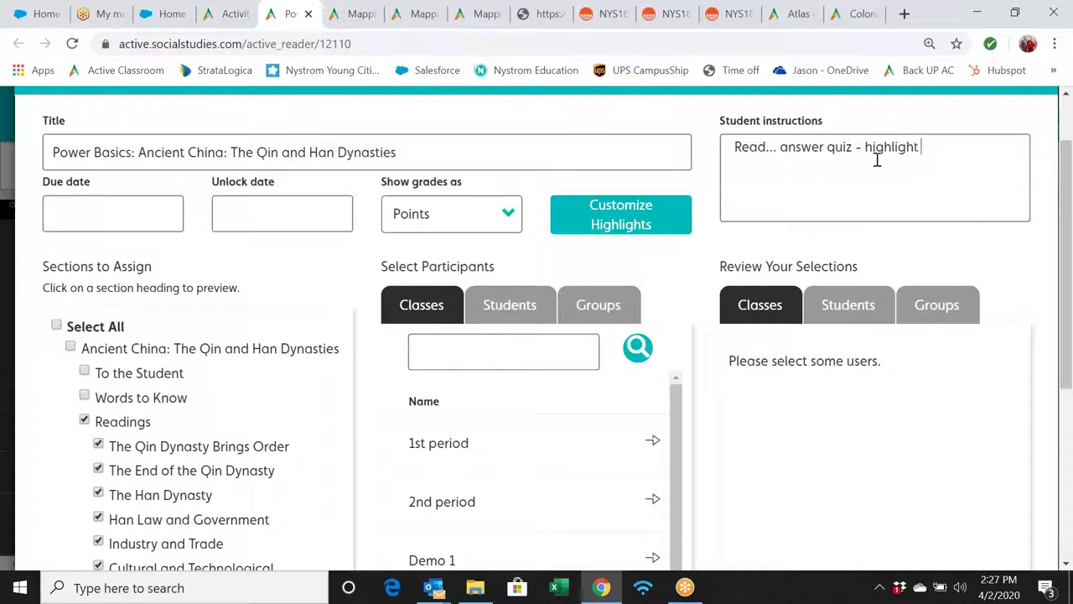
Extend the student instructions with "- highlight successes of Qin and Han" and add the 1st period class as participant
type("of Qin and Han")
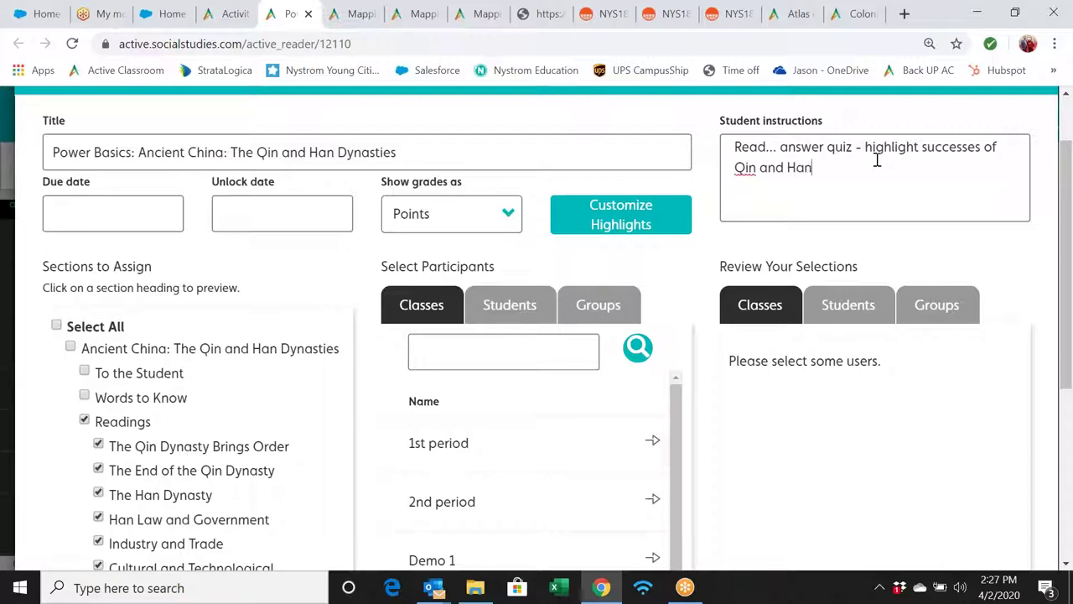
scroll(693, 293, "down", 1)
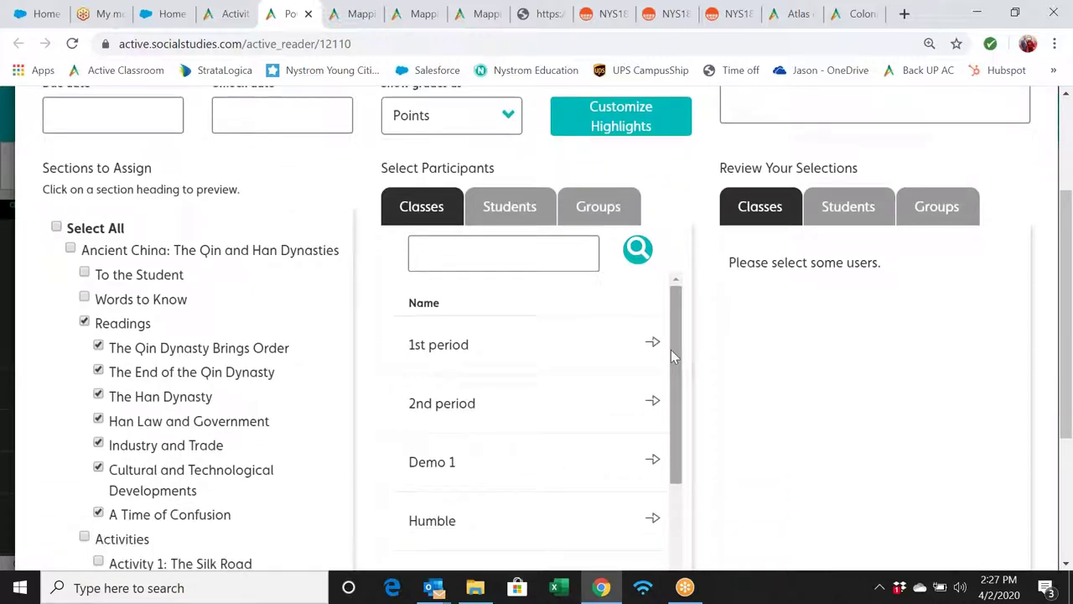
left_click(653, 344)
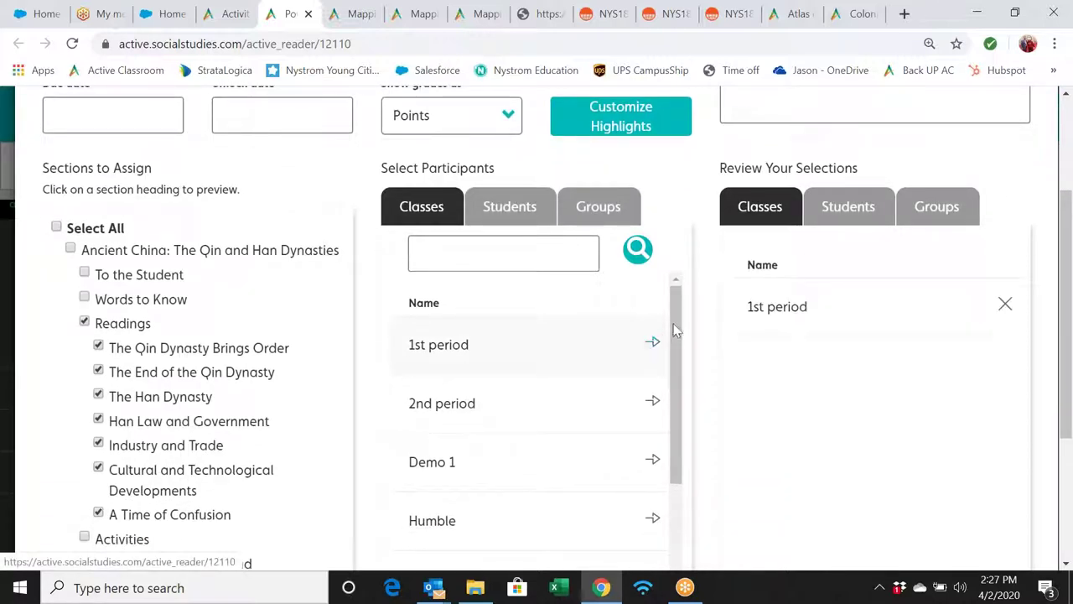
Review the assignment's settings, selected sections and participants, and save the assignment
scroll(704, 292, "up", 2)
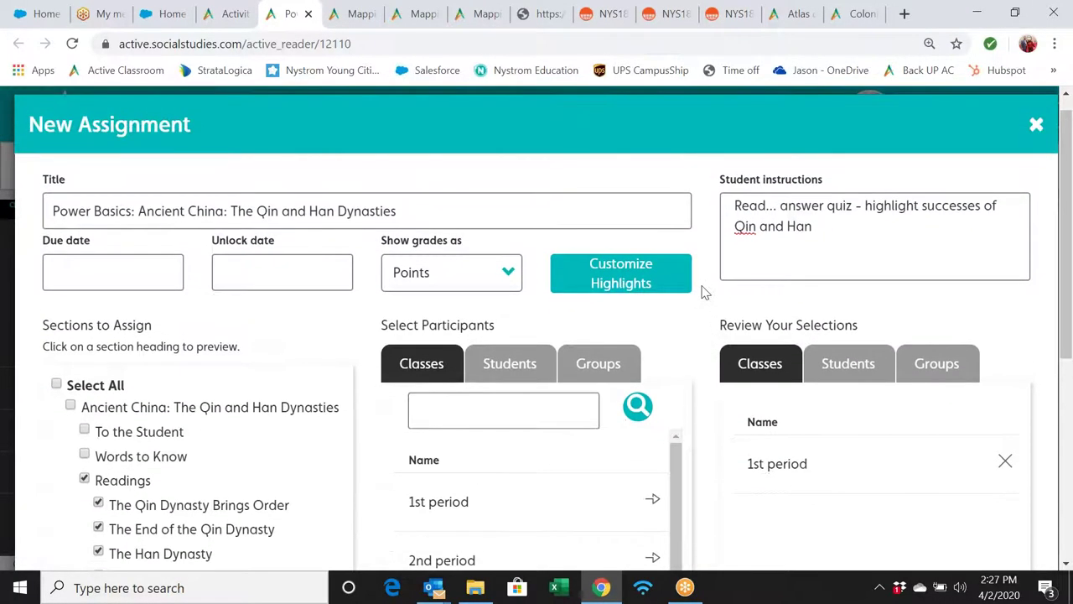
scroll(704, 292, "down", 1)
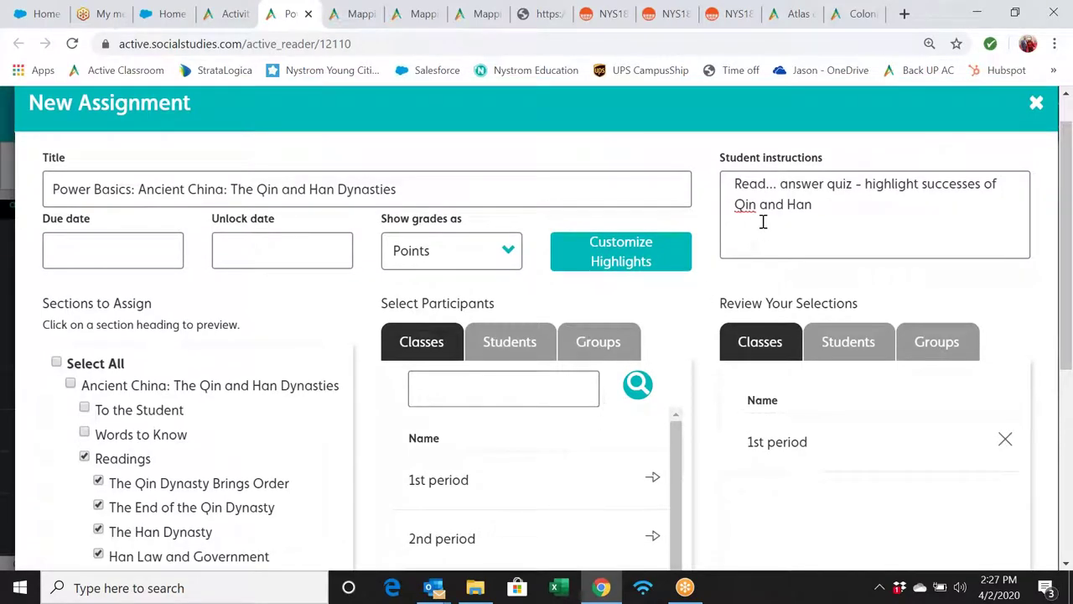
scroll(763, 221, "down", 4)
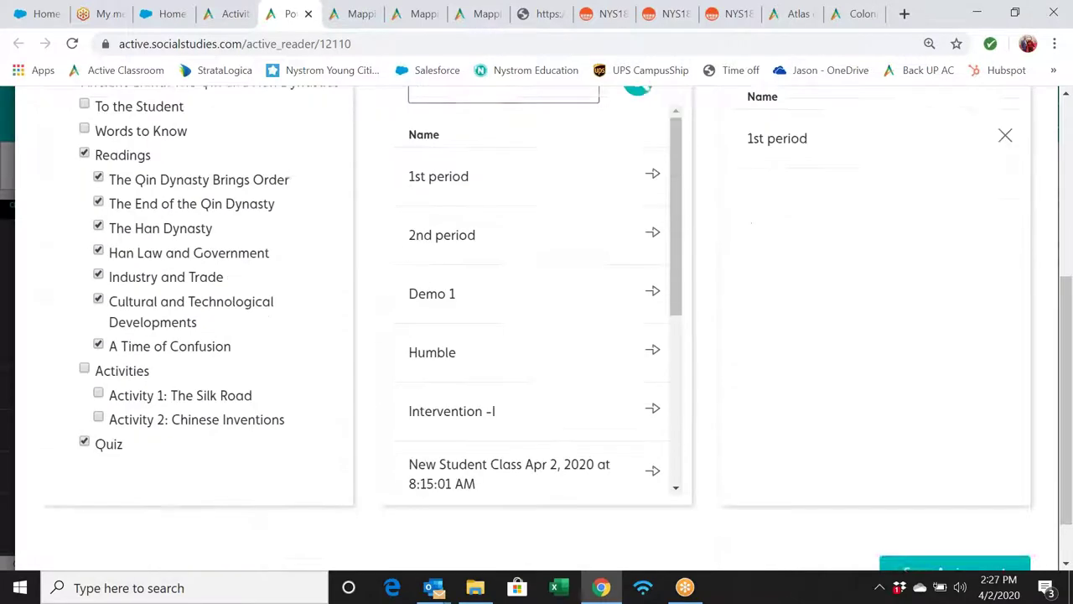
scroll(752, 223, "down", 1)
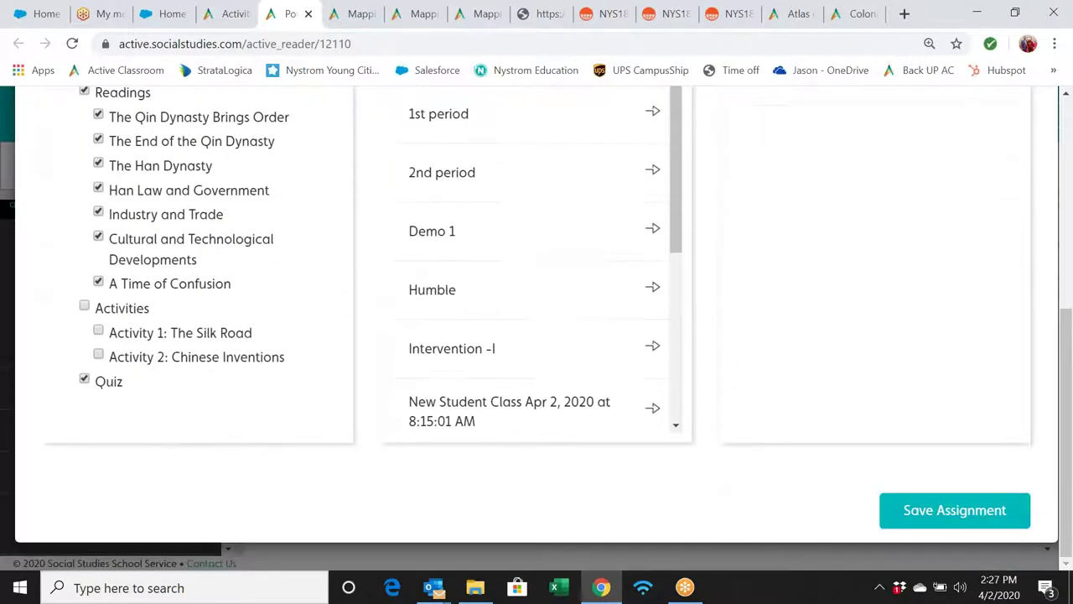
left_click(931, 513)
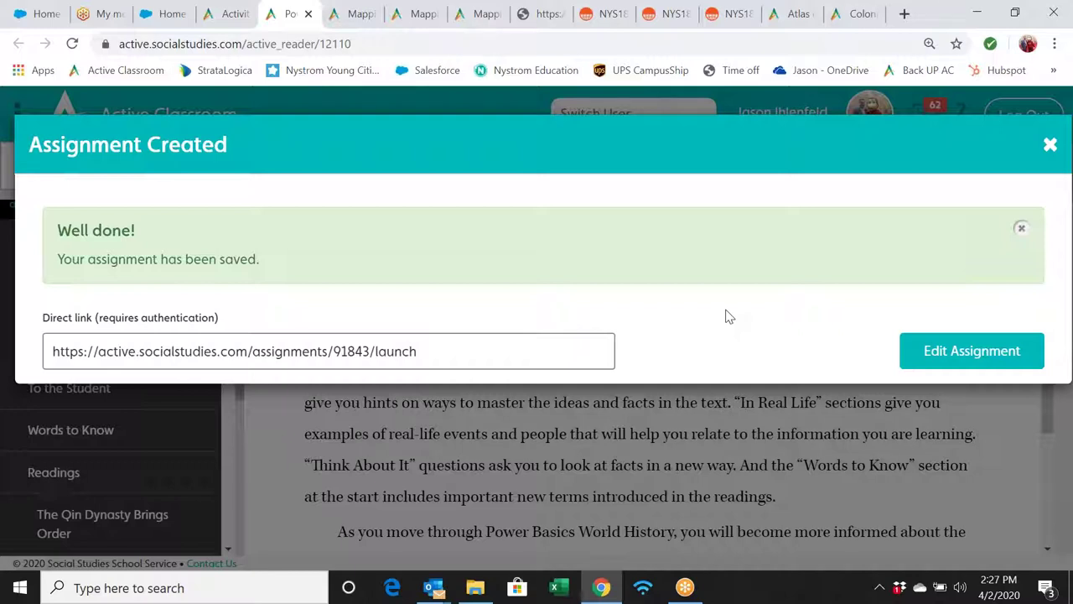
Bring up the copy options for the saved assignment's direct link and close the confirmation without copying it
right_click(519, 349)
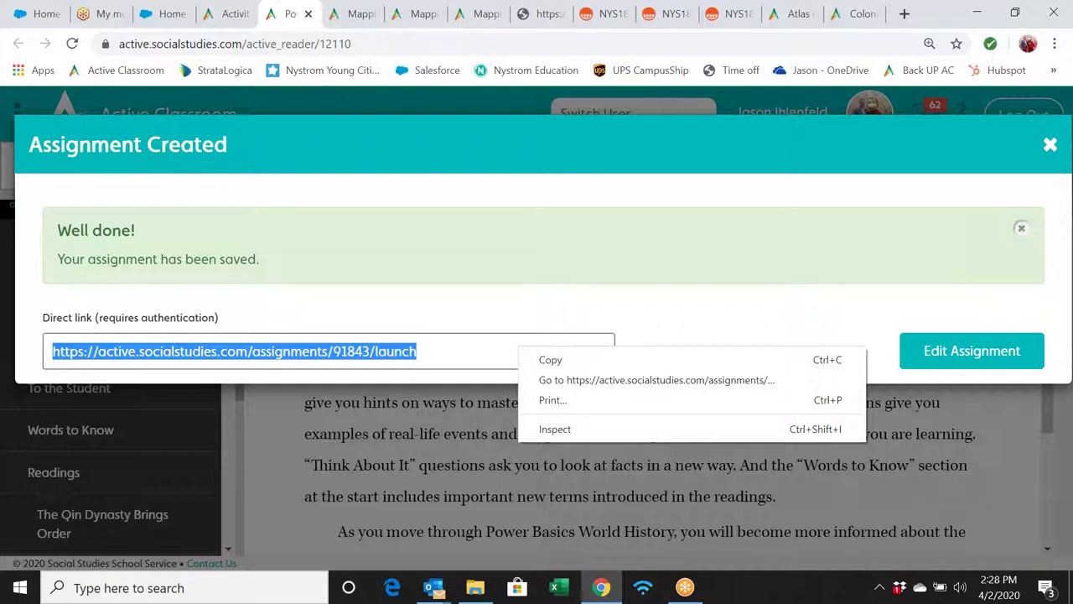
left_click(1051, 147)
left_click(1051, 147)
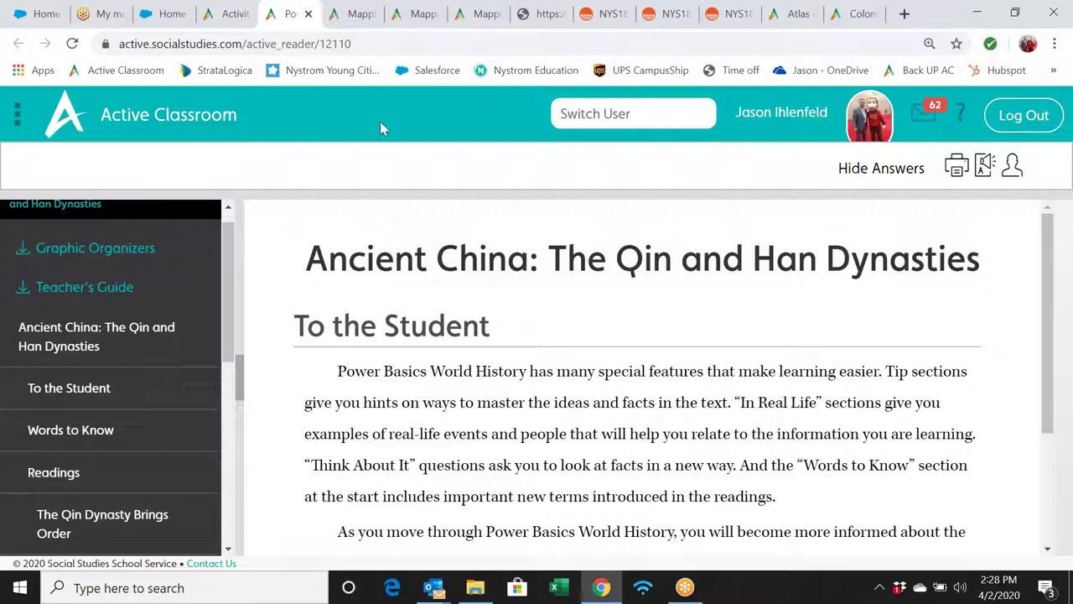
Return from the activity search results to the Active Classroom home page and switch to the demo student's account
left_click(234, 15)
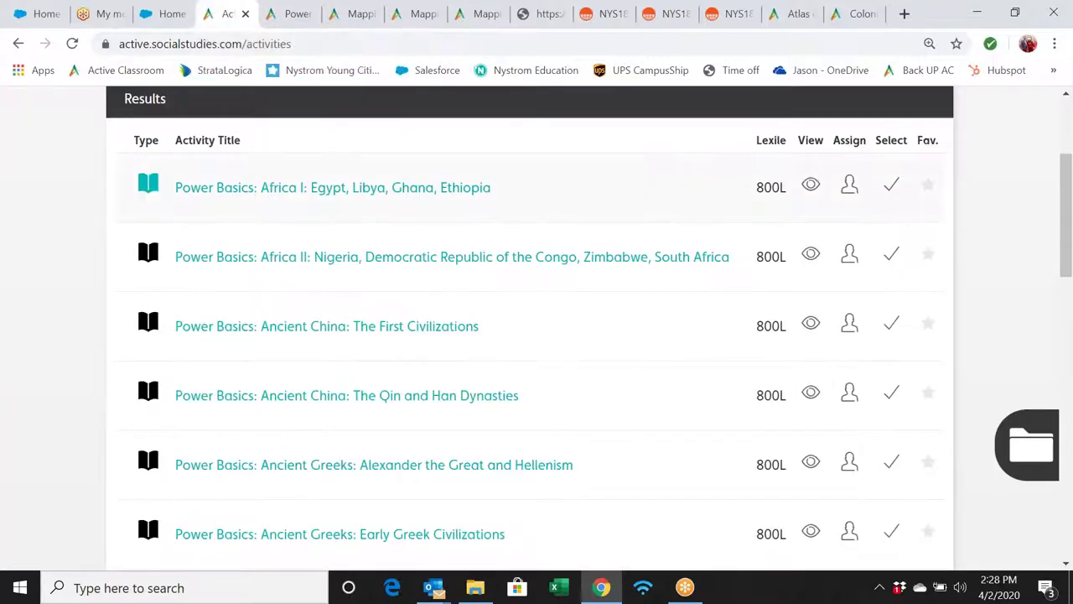
scroll(167, 186, "up", 3)
left_click(225, 117)
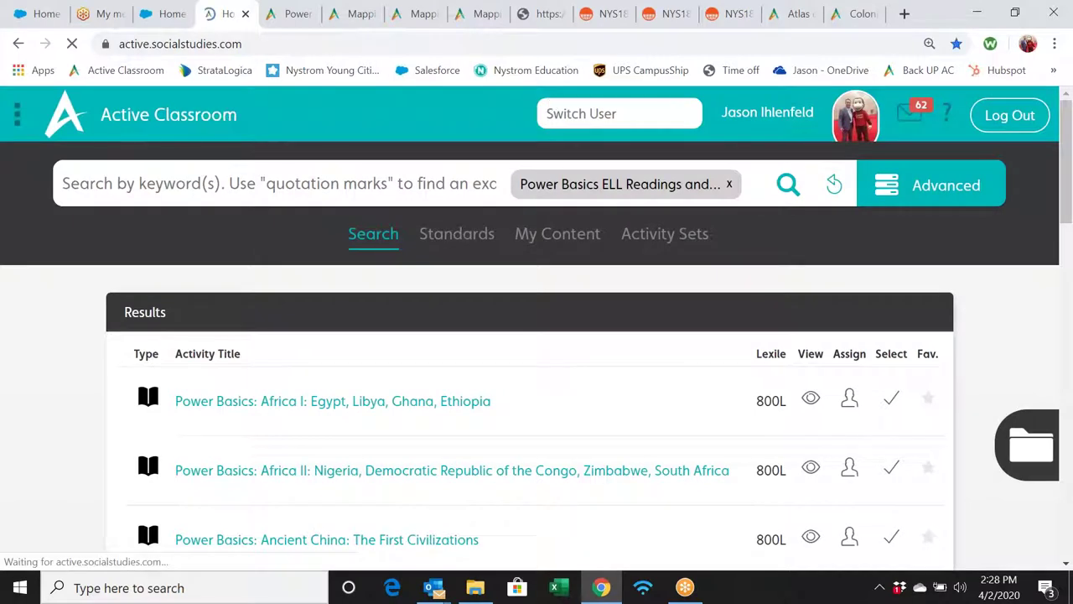
left_click(585, 115)
type("jason")
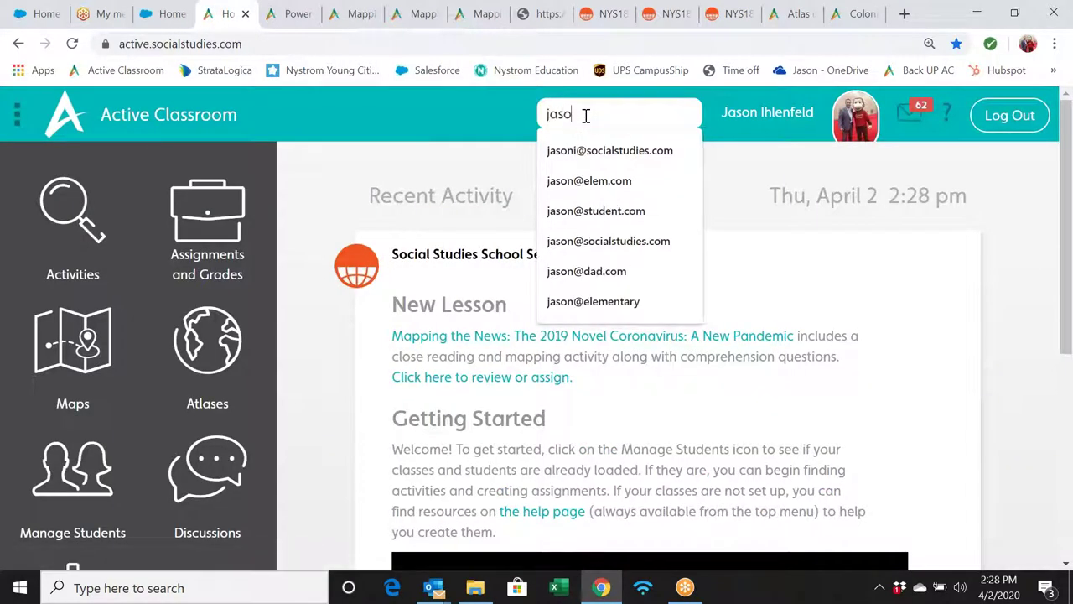
key("Down")
key("Down")
key("Down")
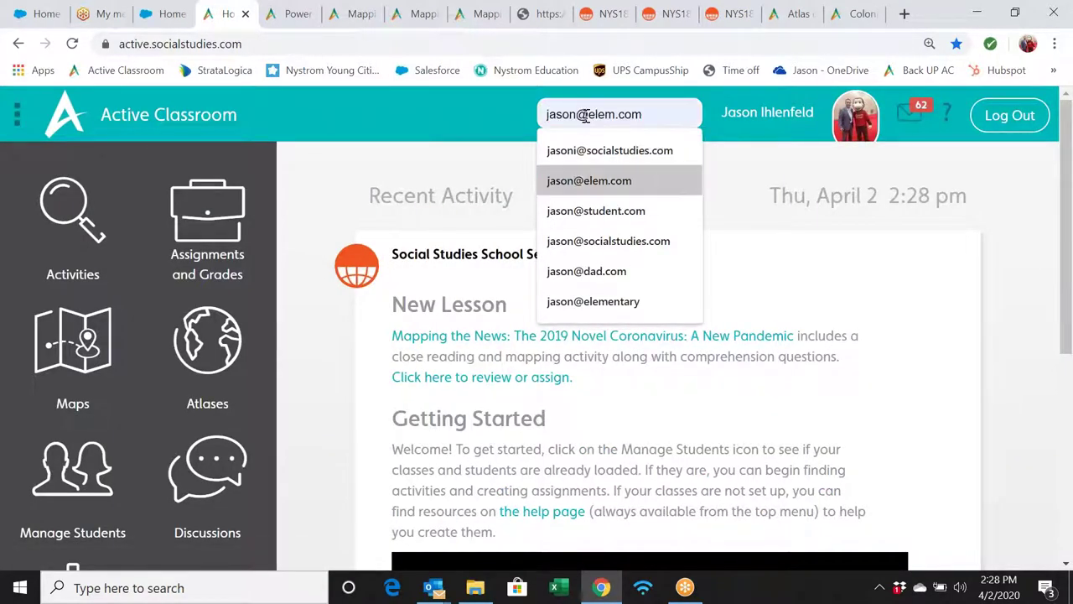
key("Return")
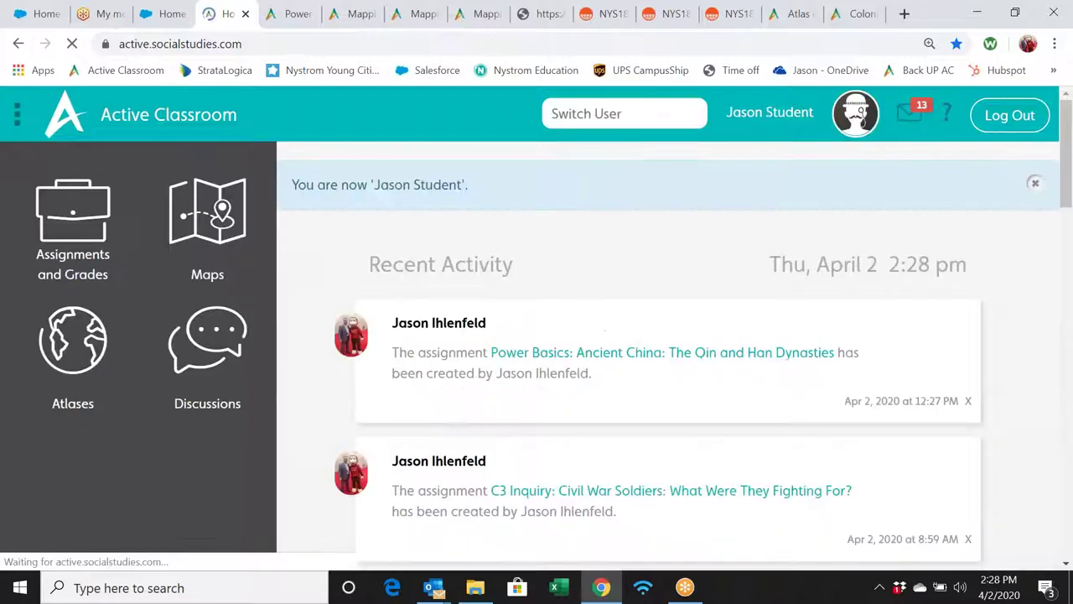
Open the newly created Power Basics: Ancient China: The Qin and Han Dynasties assignment as the student and dismiss its instructions
left_click(616, 356)
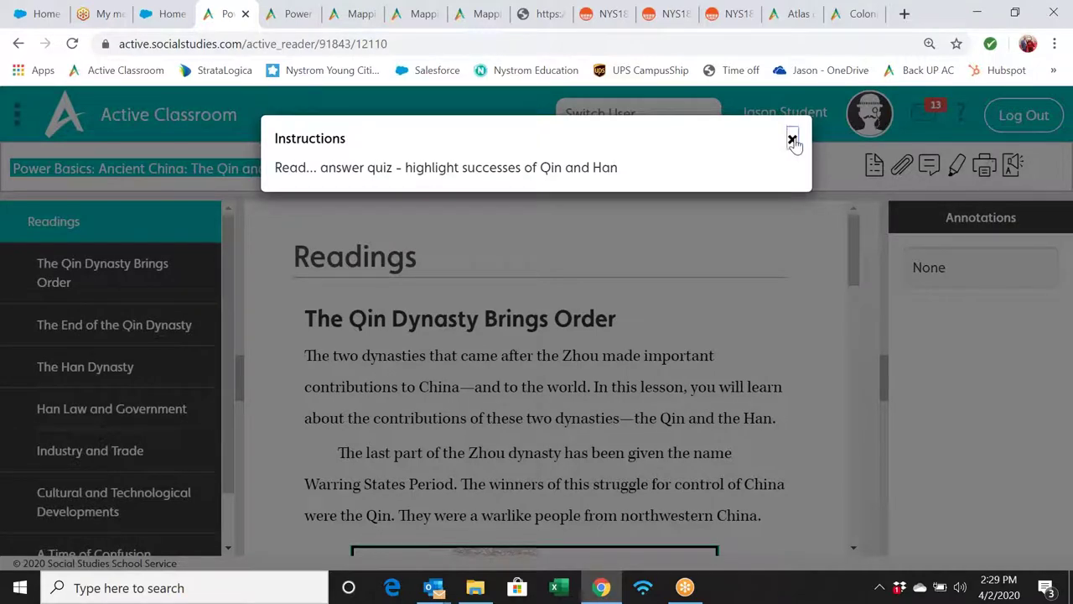
left_click(791, 142)
Highlight the passage from "The new emperor quickly moved to unite" through "oversee each district" as Successes of the Qin D
scroll(717, 248, "down", 3)
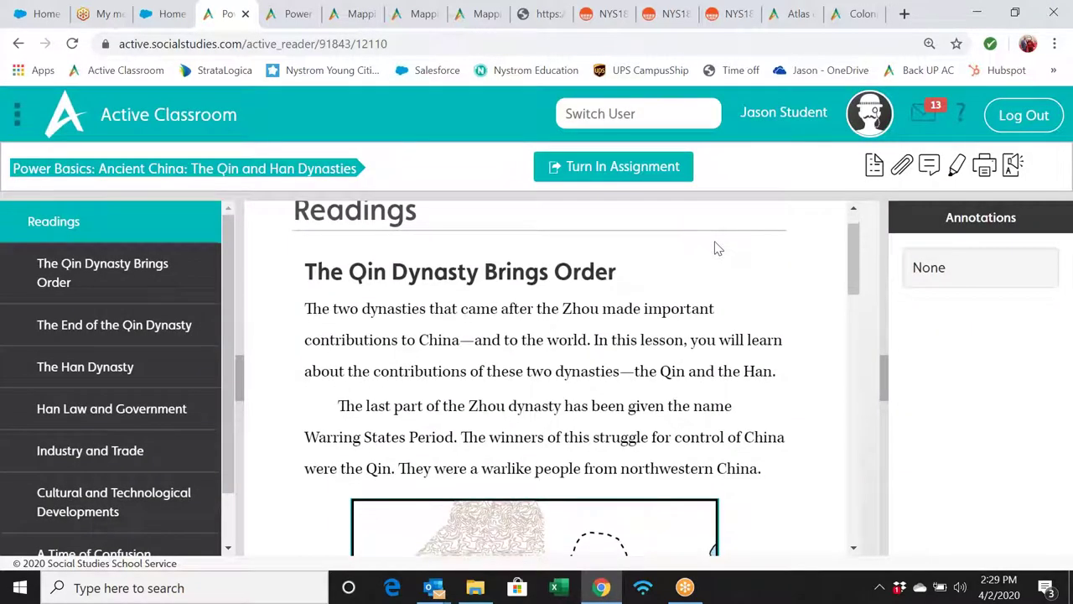
scroll(717, 249, "down", 5)
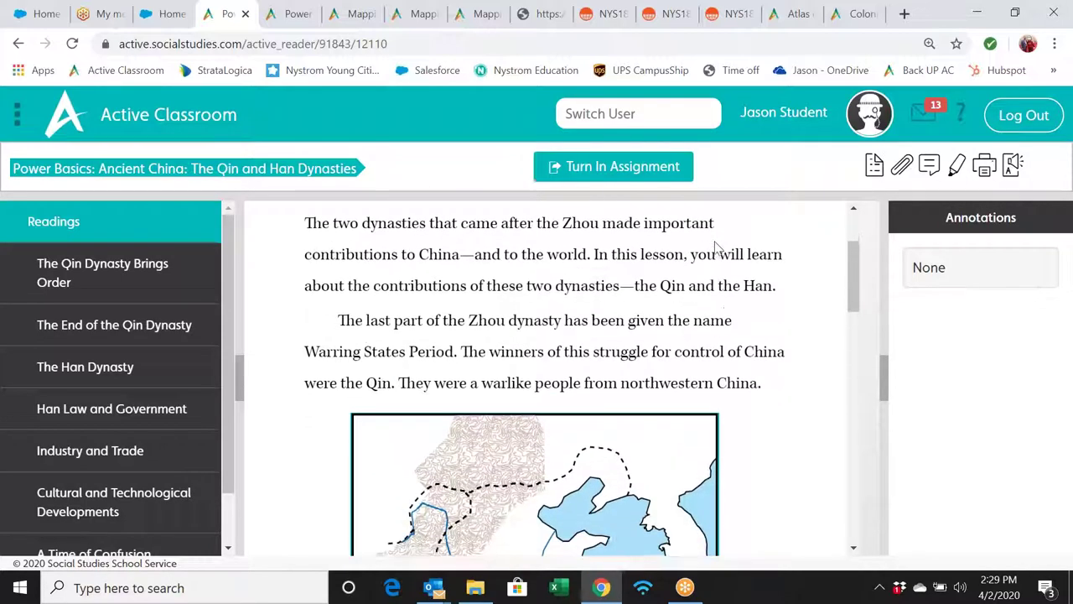
scroll(554, 378, "down", 10)
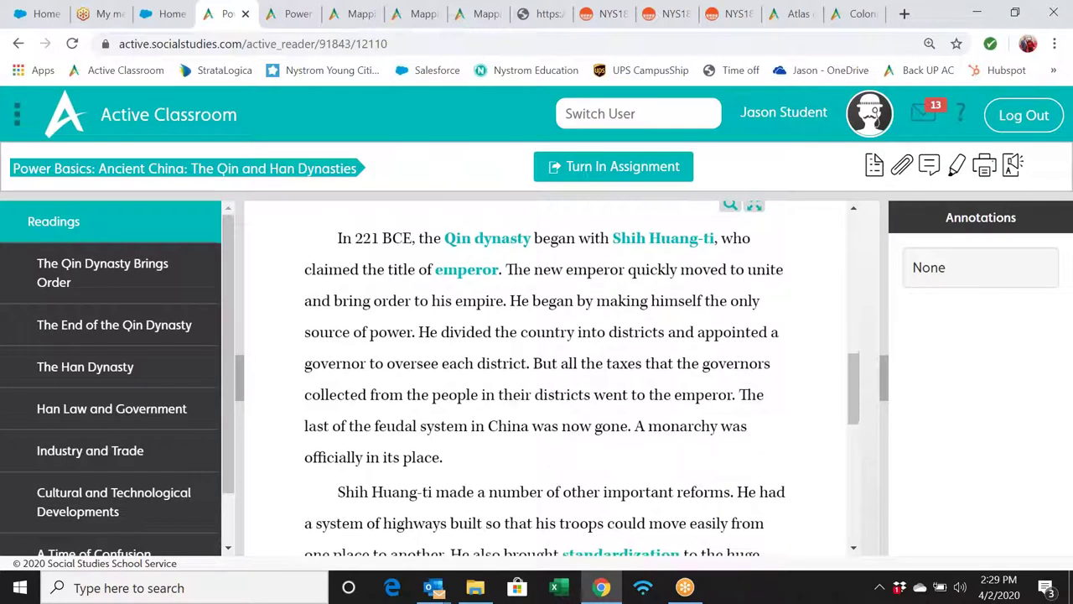
mouse_move(506, 269)
left_mouse_down()
mouse_move(541, 304)
mouse_move(575, 304)
mouse_move(500, 361)
mouse_move(514, 334)
mouse_move(493, 334)
mouse_move(504, 362)
mouse_move(528, 358)
left_mouse_up()
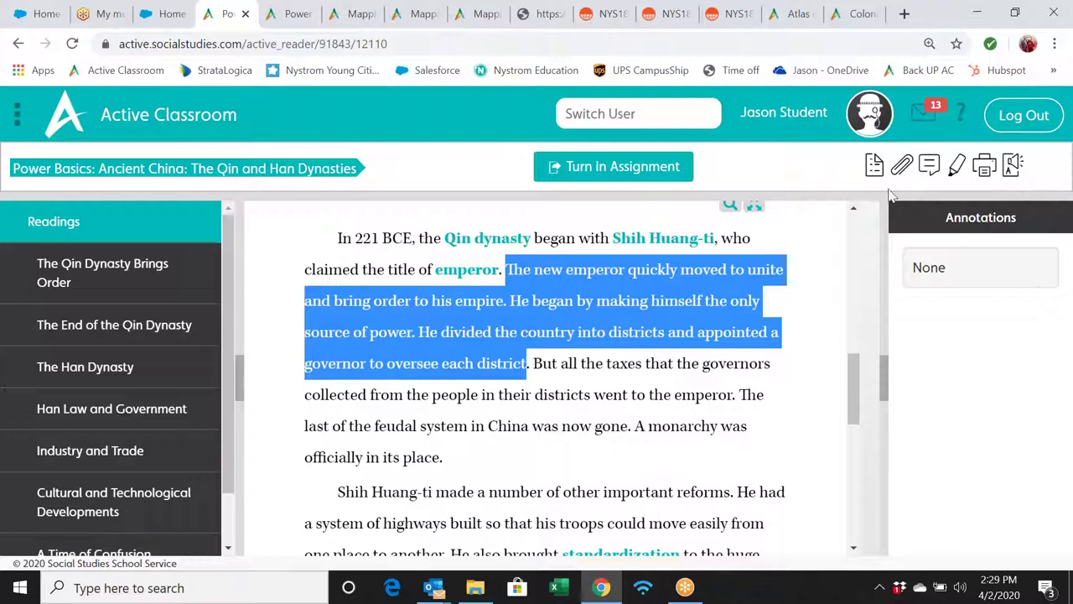
left_click(957, 165)
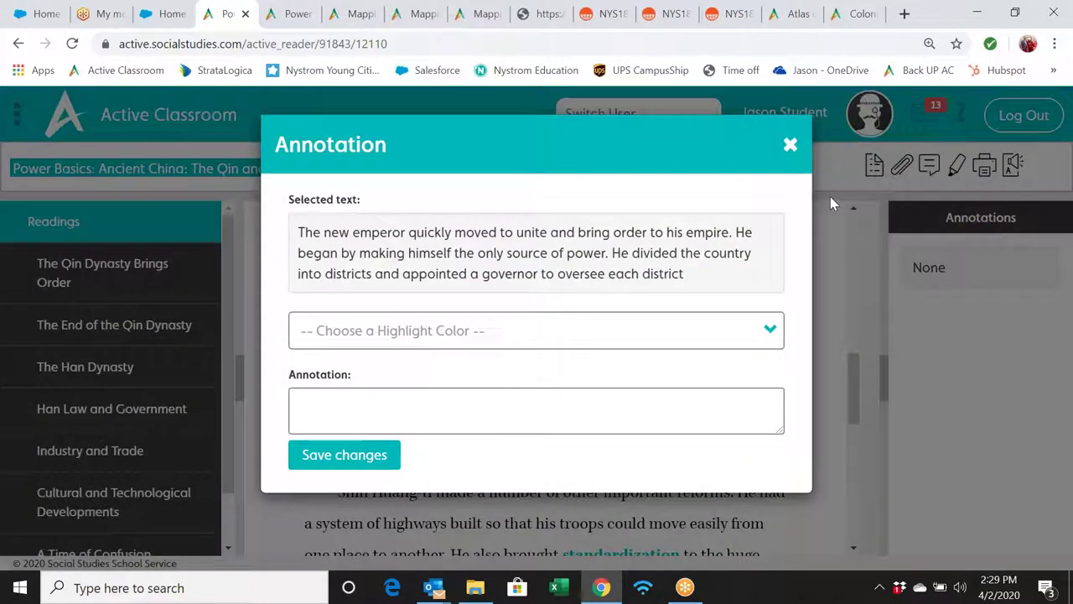
left_click(758, 332)
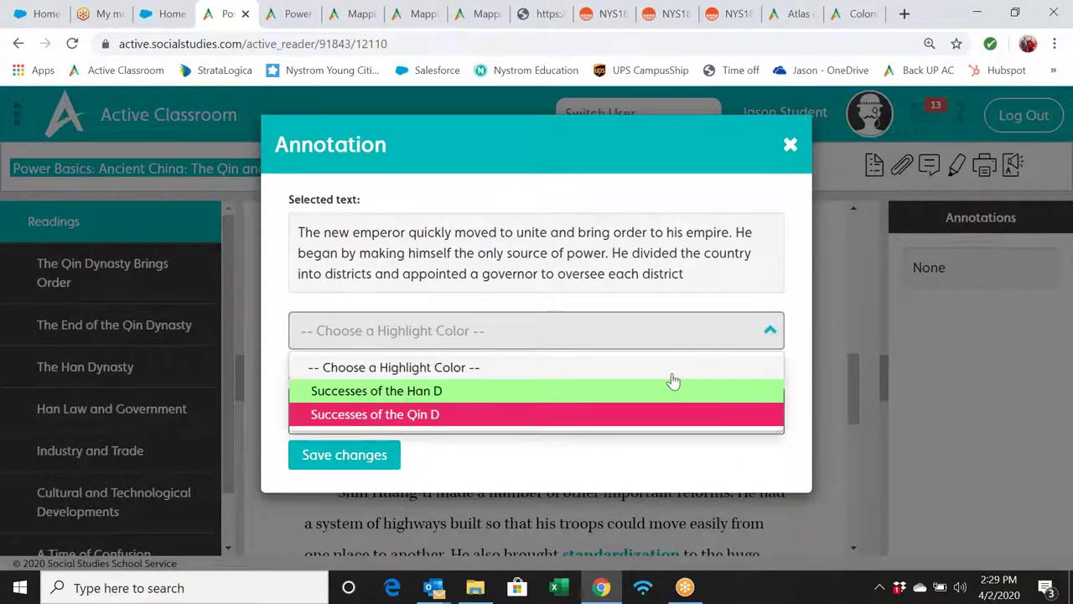
left_click(599, 412)
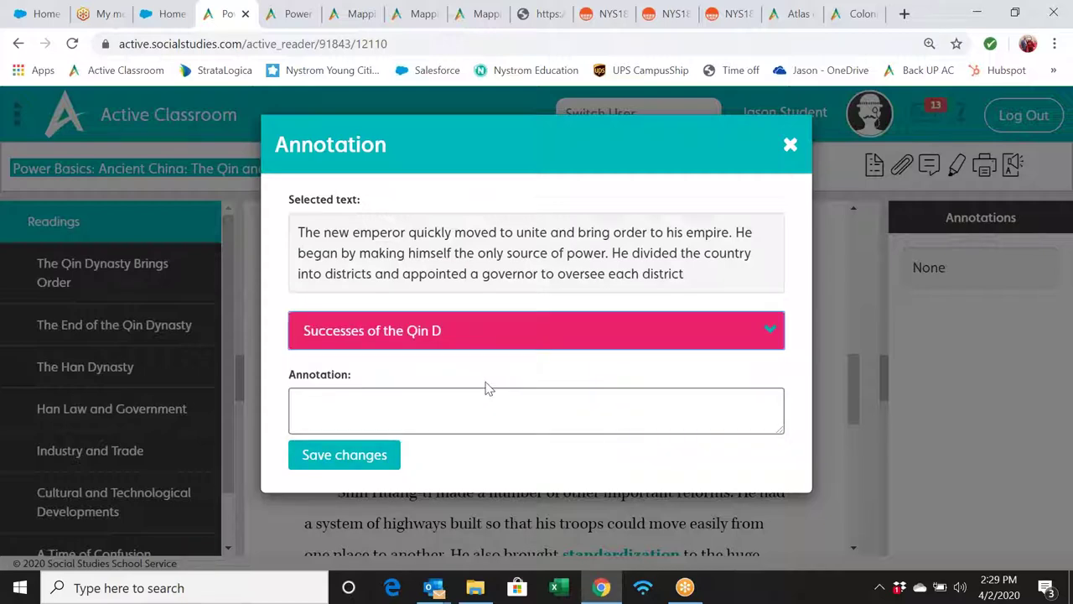
left_click(367, 460)
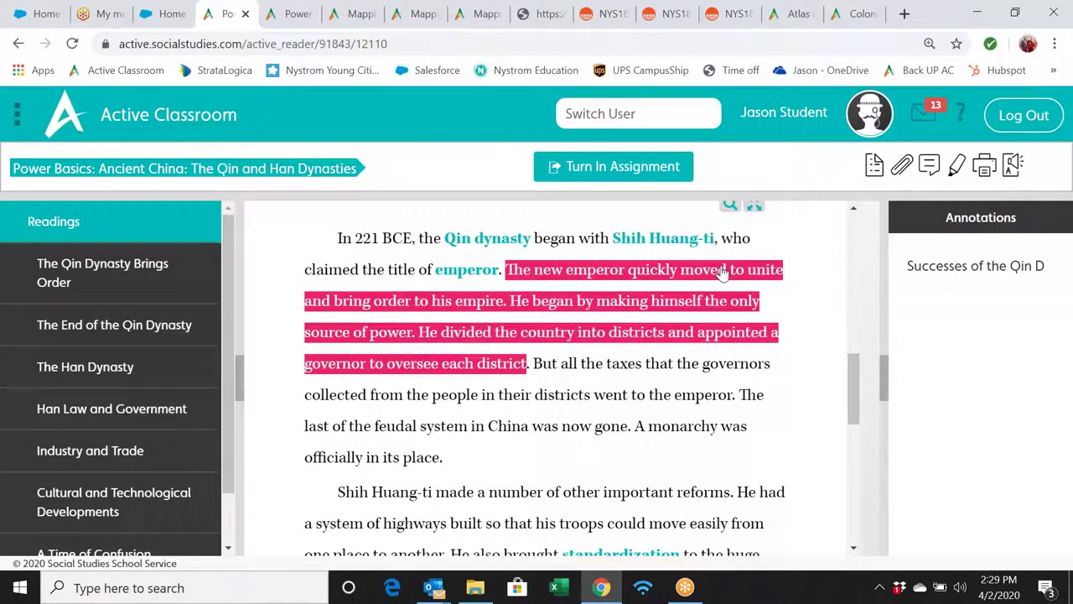
Translate the paragraph beginning "In 221 BCE" into Spanish with the text-to-speech tools and briefly play the translation aloud before closing it
scroll(721, 273, "up", 2)
scroll(845, 259, "down", 1)
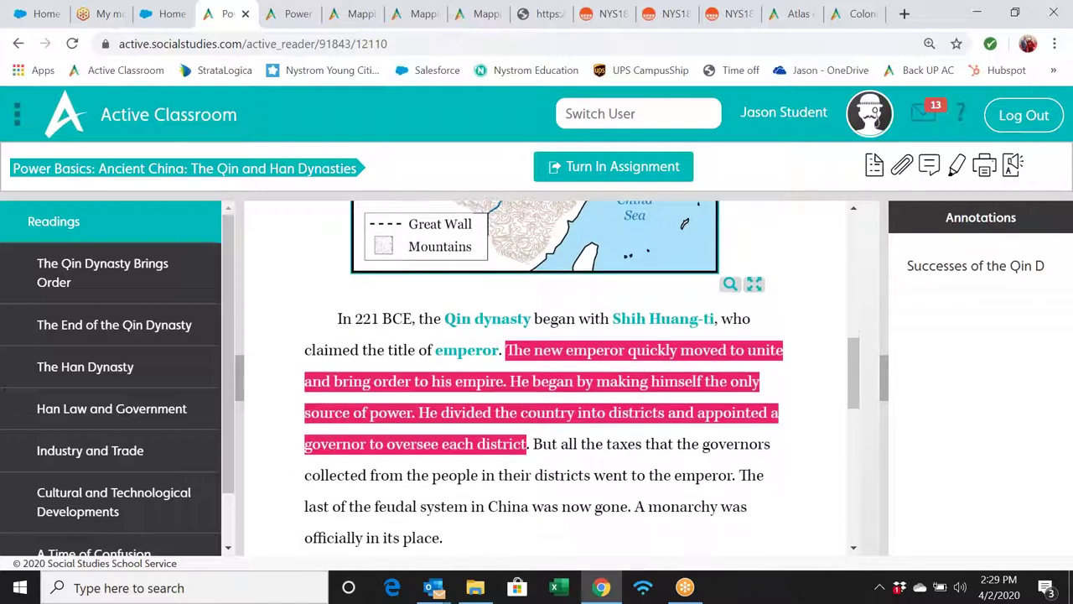
left_click(1012, 168)
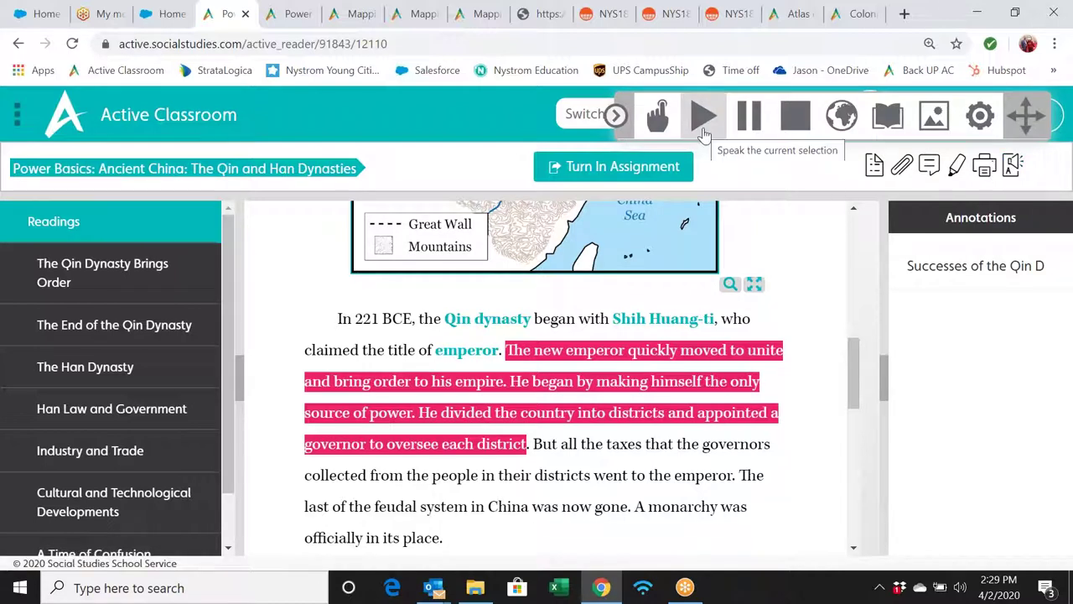
left_click_drag(327, 320, 570, 530)
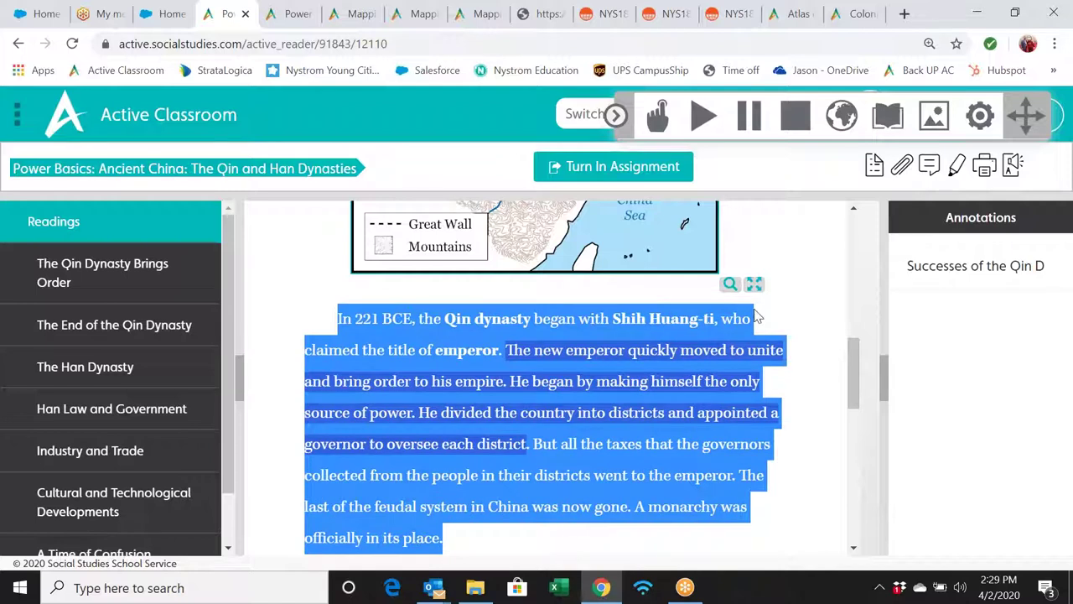
left_click(840, 116)
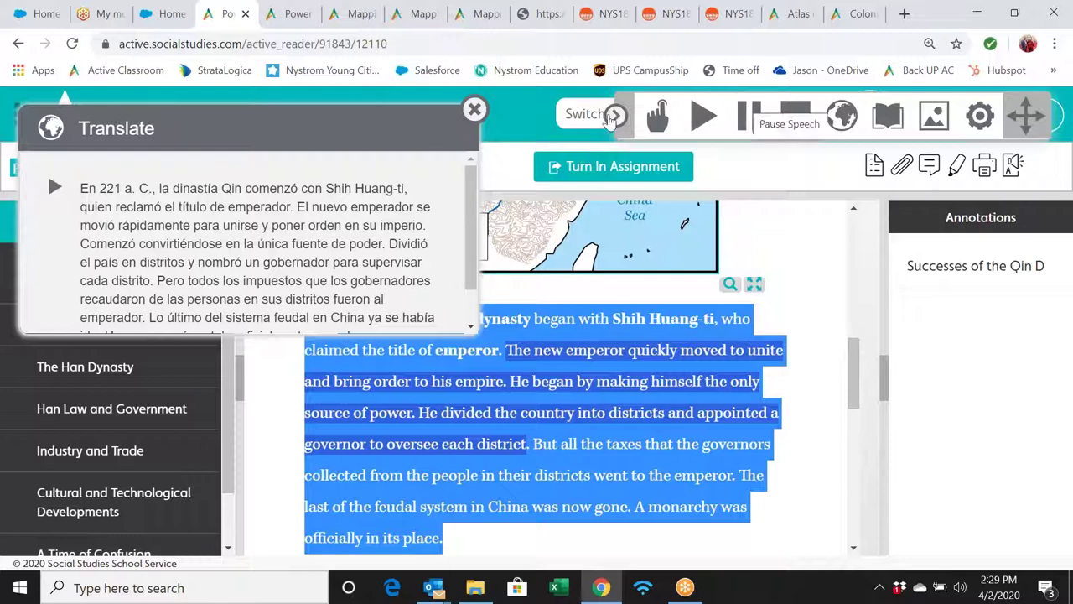
left_click(55, 188)
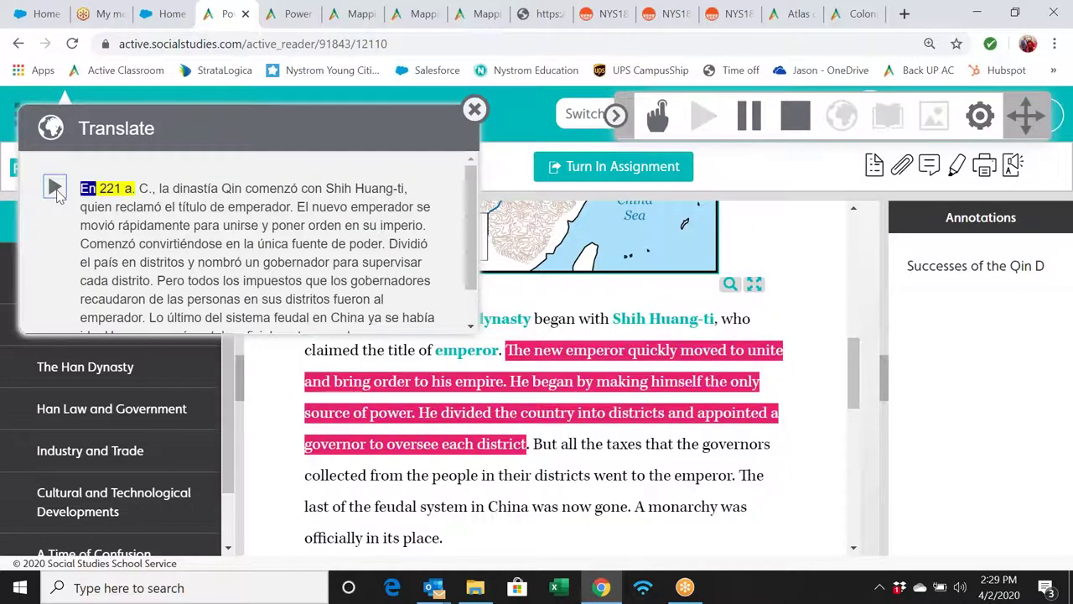
left_click(782, 126)
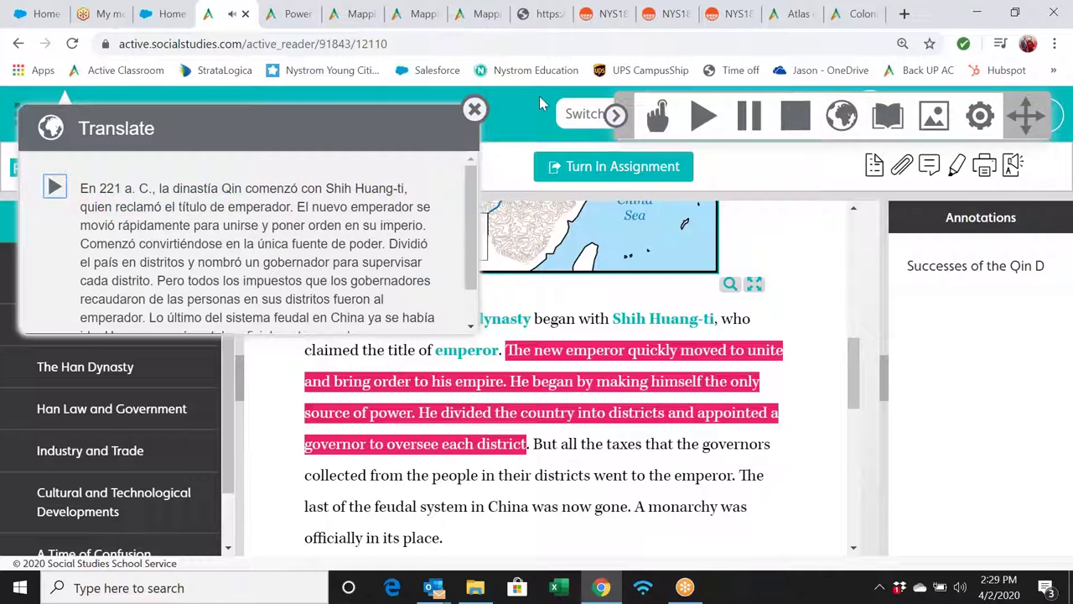
left_click(474, 110)
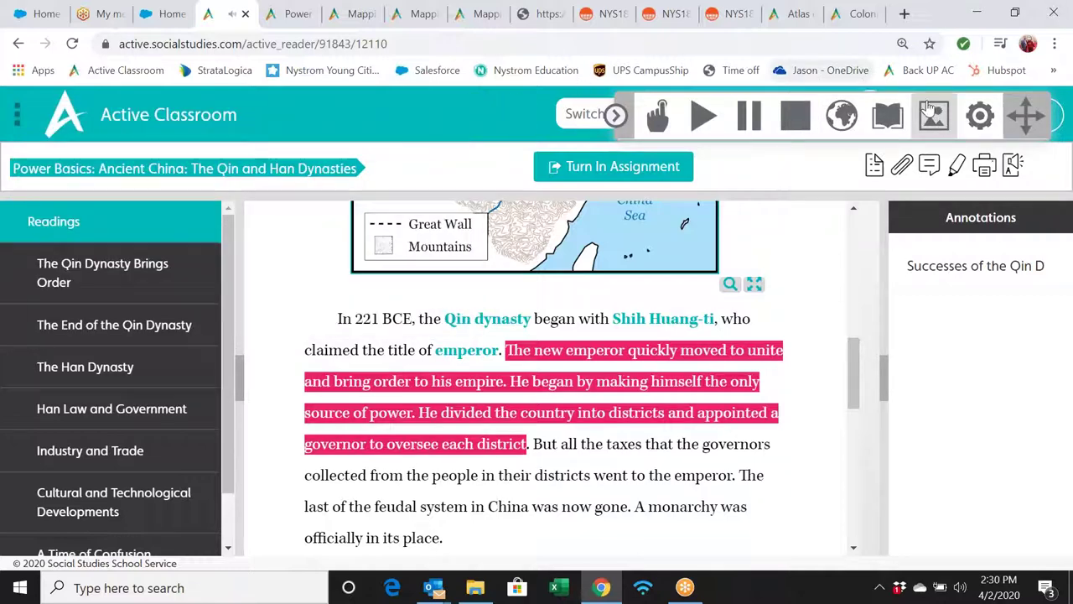
Set the translation target language to Myanmar (Burmese) in the speech tool settings and save
left_click(980, 120)
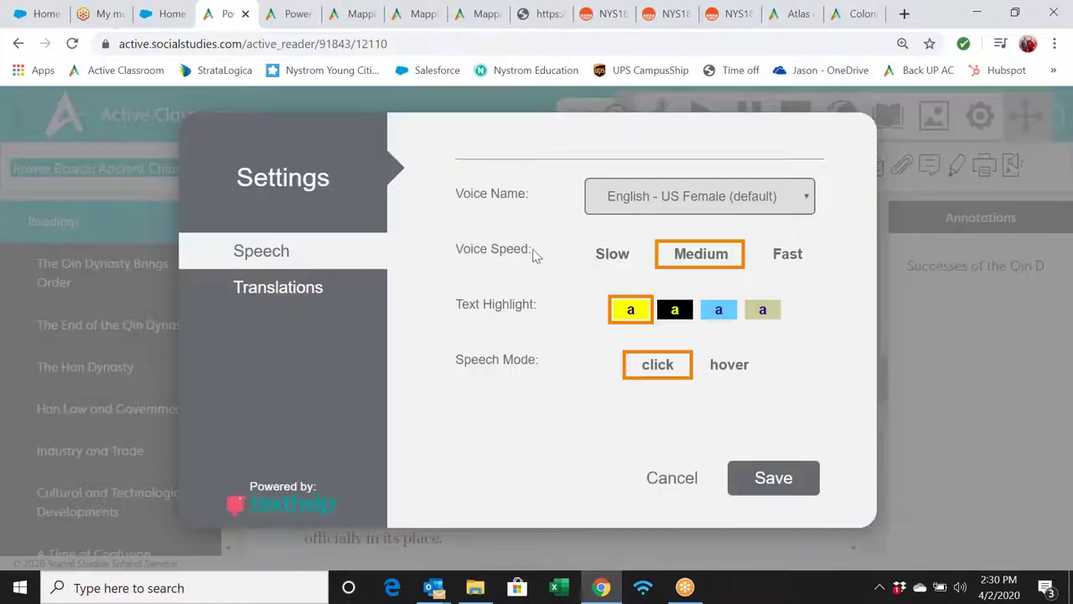
left_click(293, 297)
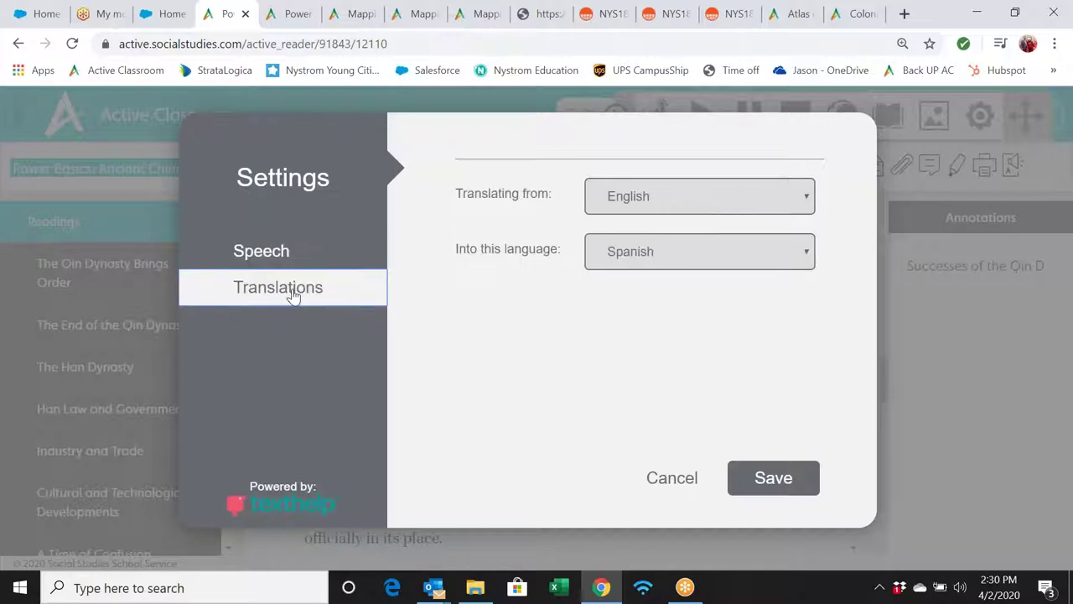
left_click(715, 255)
scroll(712, 358, "up", 2)
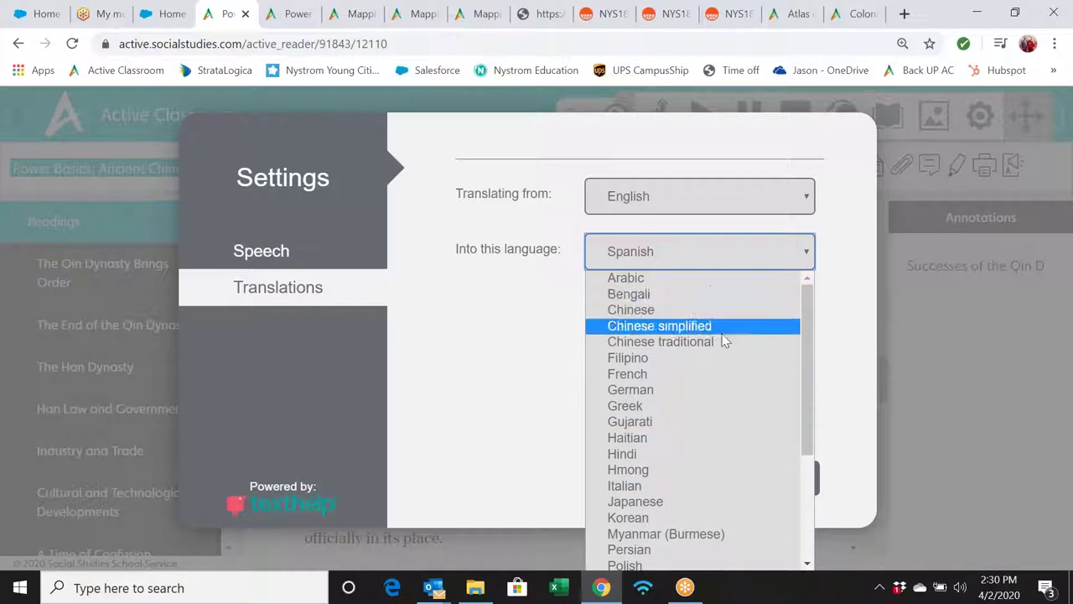
scroll(724, 425, "down", 3)
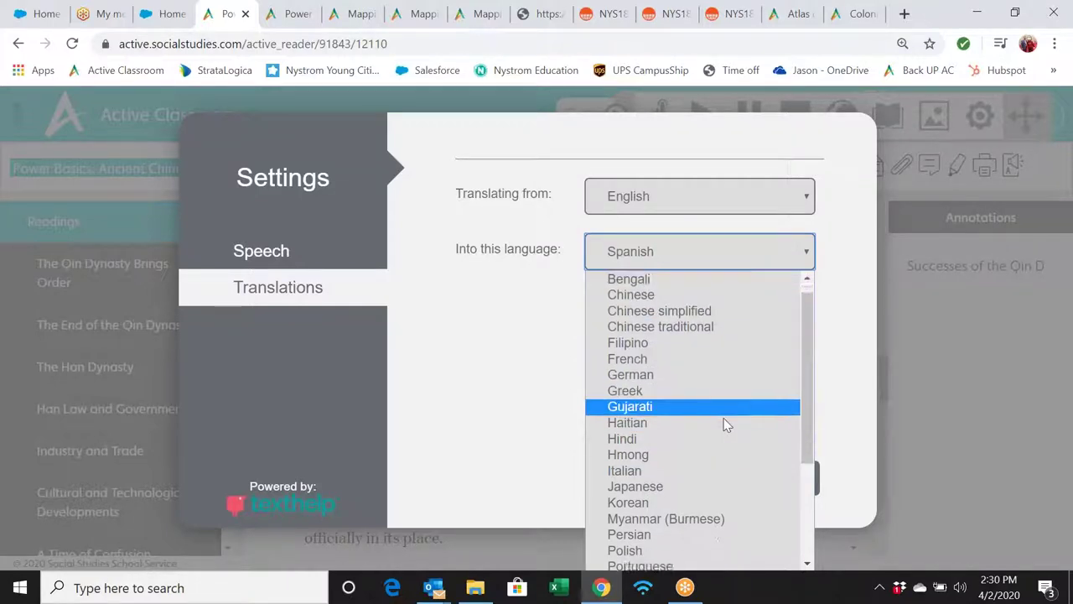
scroll(725, 425, "down", 2)
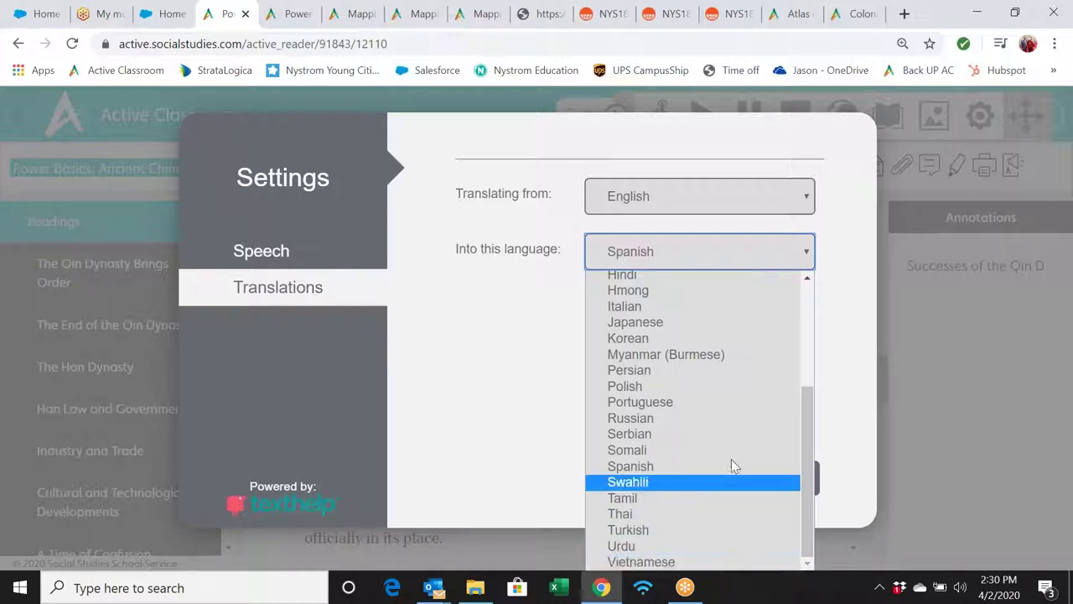
left_click(721, 356)
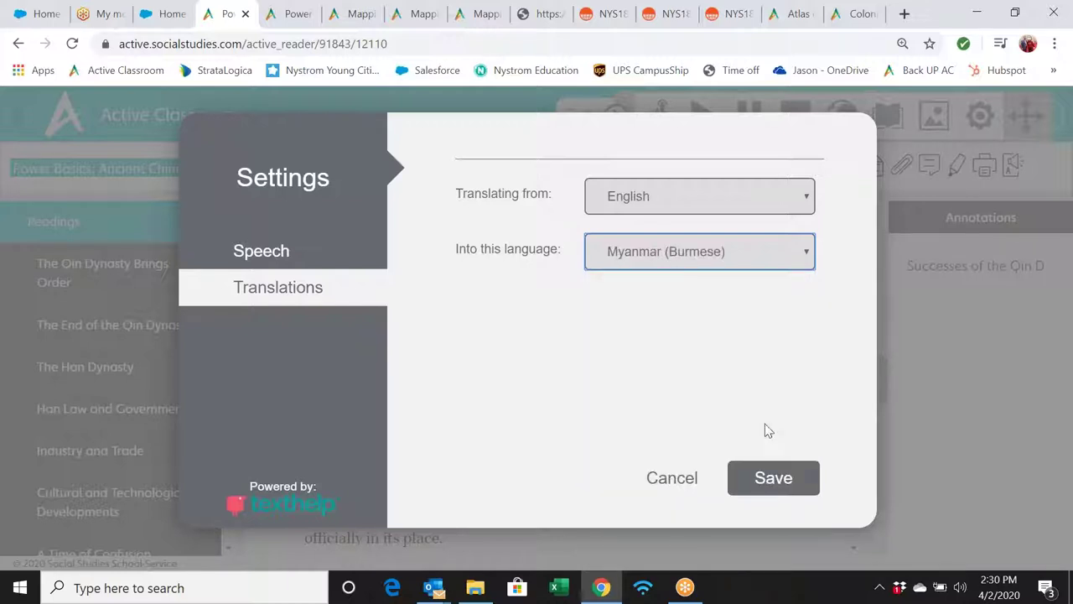
left_click(773, 478)
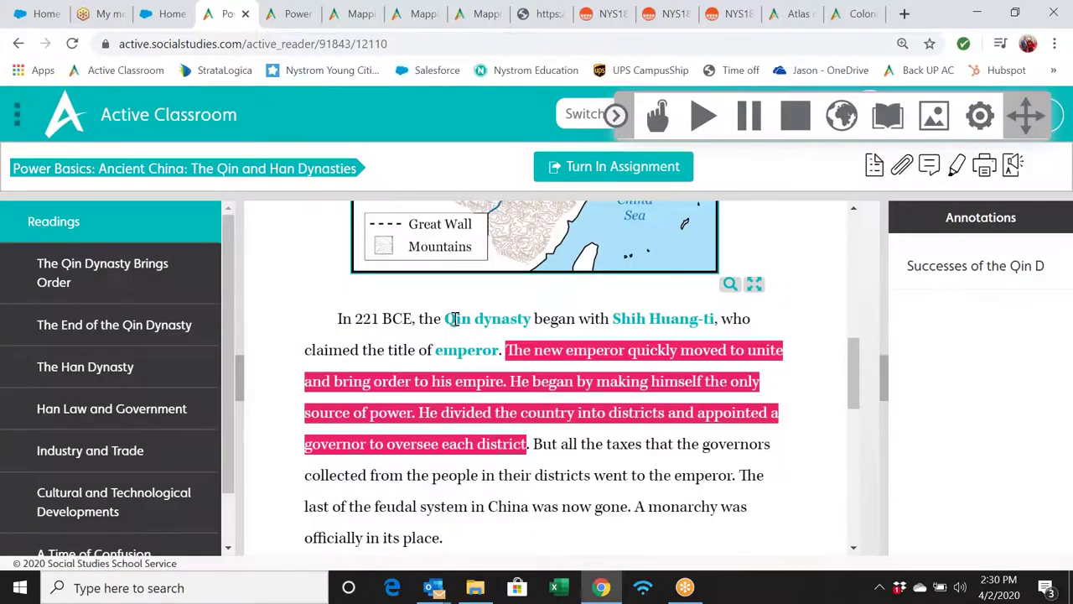
Translate the "In 221 BCE" paragraph into Burmese, and close the translation and the text-to-speech tools
left_click_drag(332, 320, 566, 551)
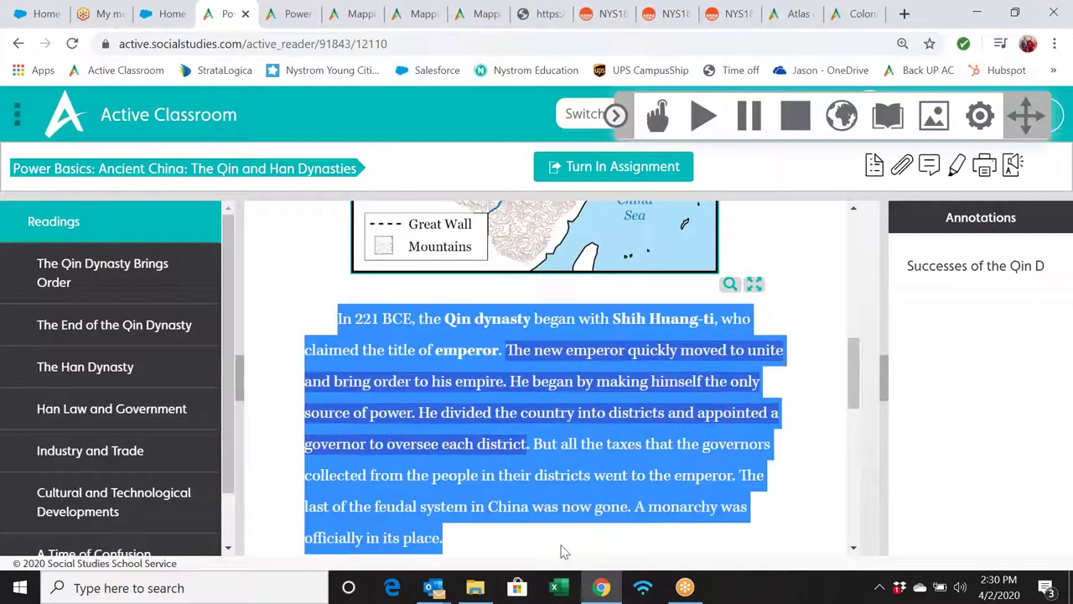
left_click(841, 116)
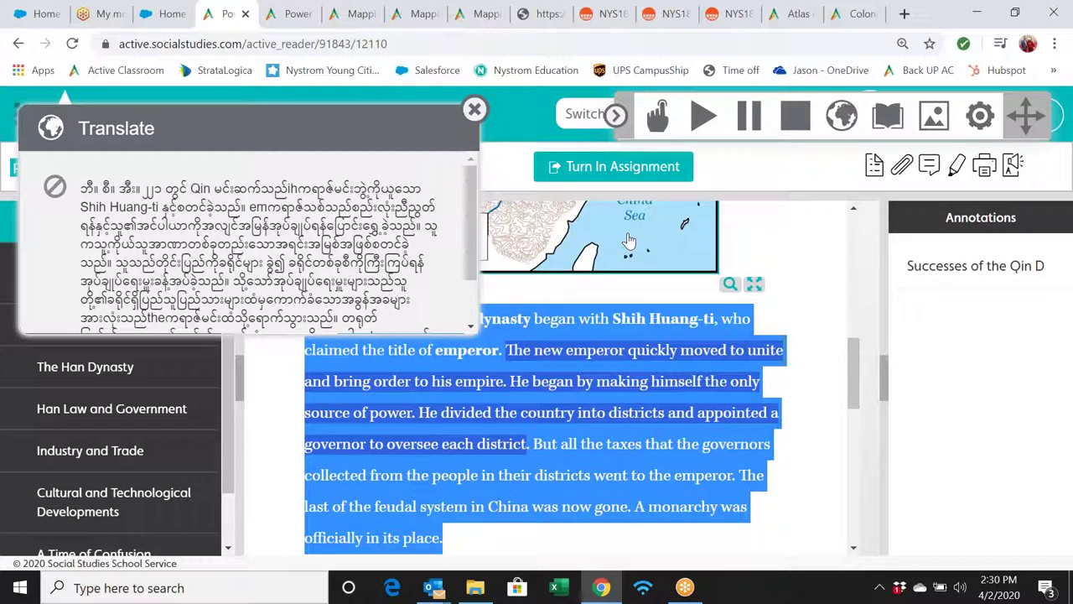
left_click(475, 109)
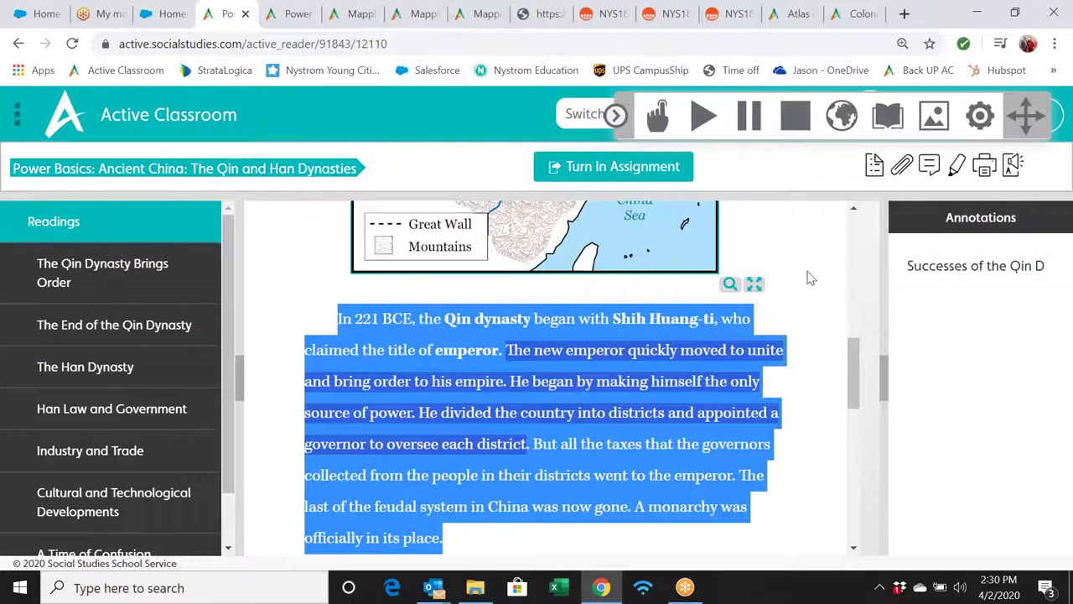
left_click(820, 340)
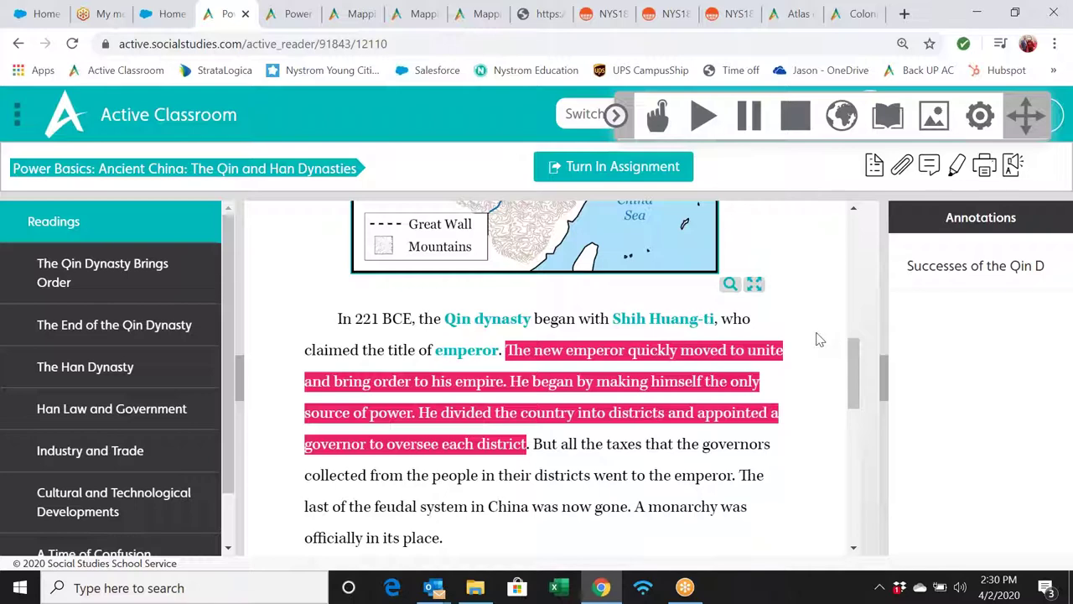
left_click(1013, 166)
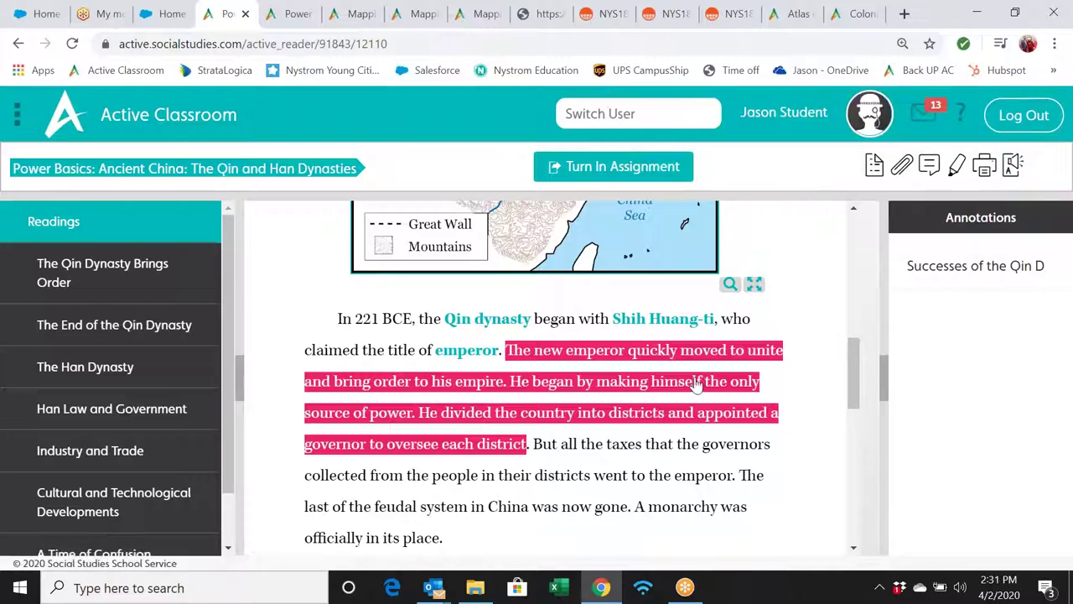
Answer the true/false practice for The Qin Dynasty Brings Order with True for statement 1 and False for statement 2
scroll(701, 379, "down", 5)
scroll(550, 378, "down", 2)
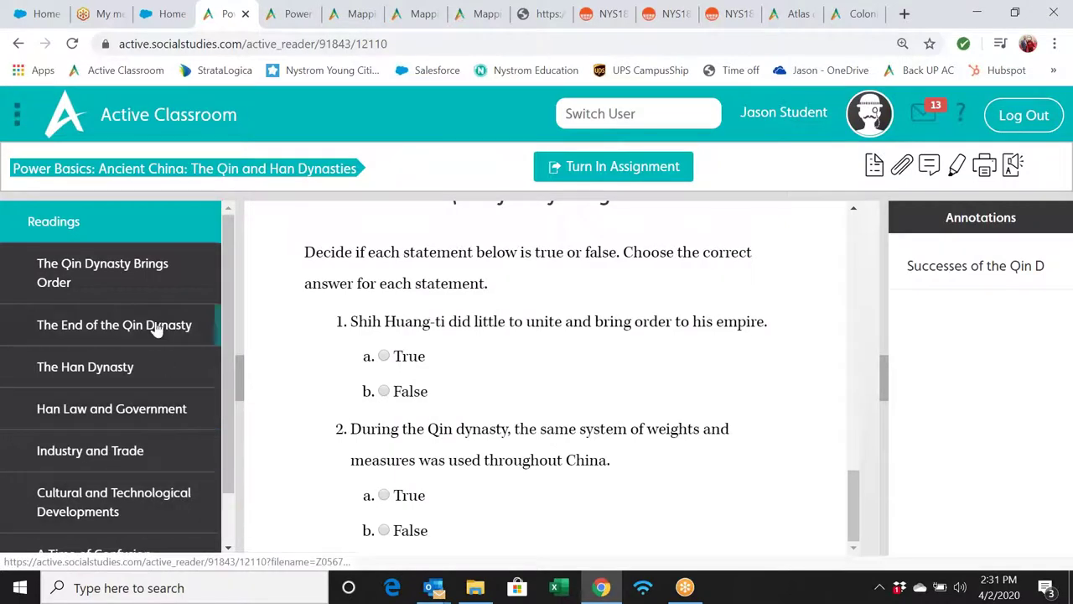
left_click(384, 356)
left_click(384, 530)
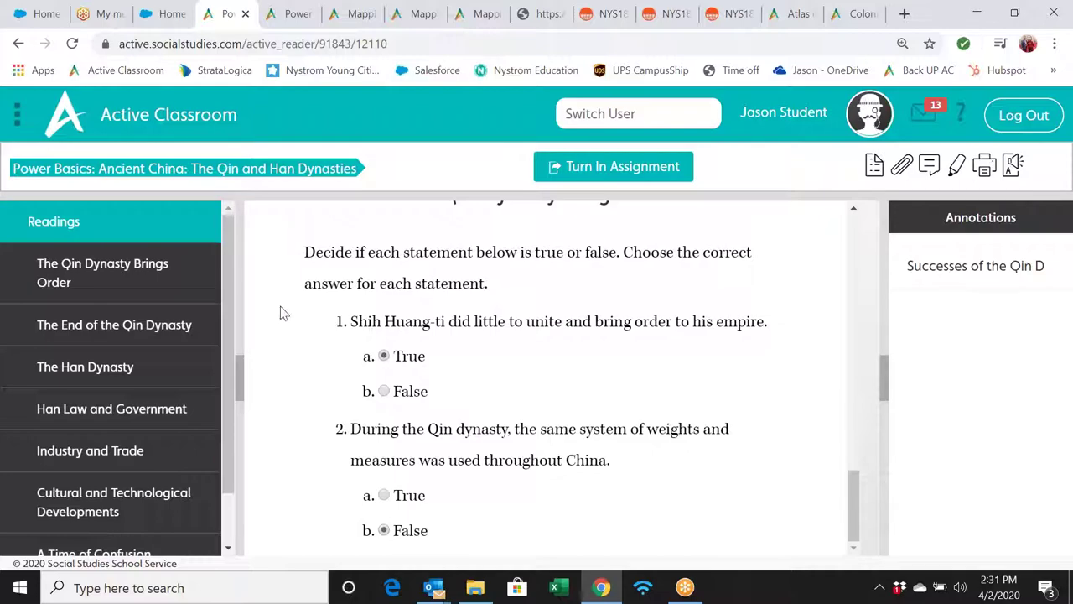
left_click(182, 281)
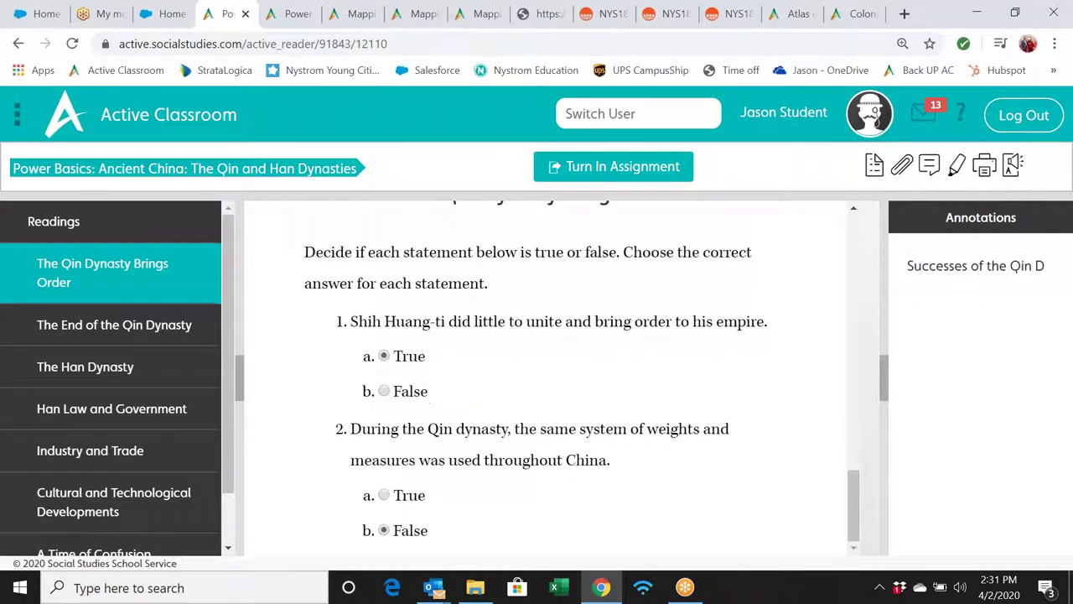
Answer the practice for The End of the Qin Dynasty with False for statement 1 and True for statement 2
left_click(187, 337)
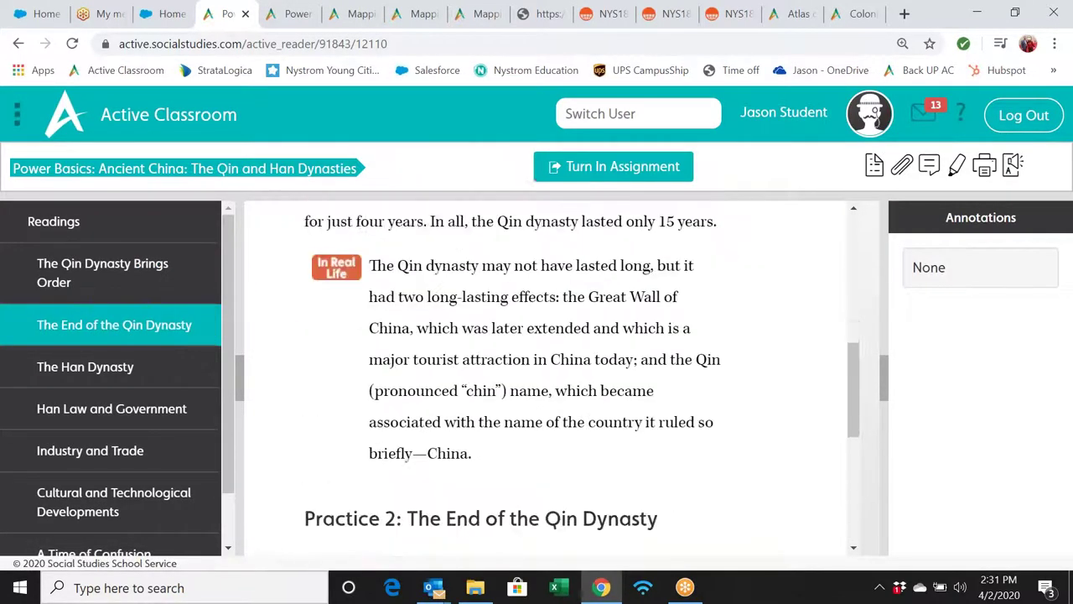
scroll(554, 377, "down", 1)
left_click(384, 360)
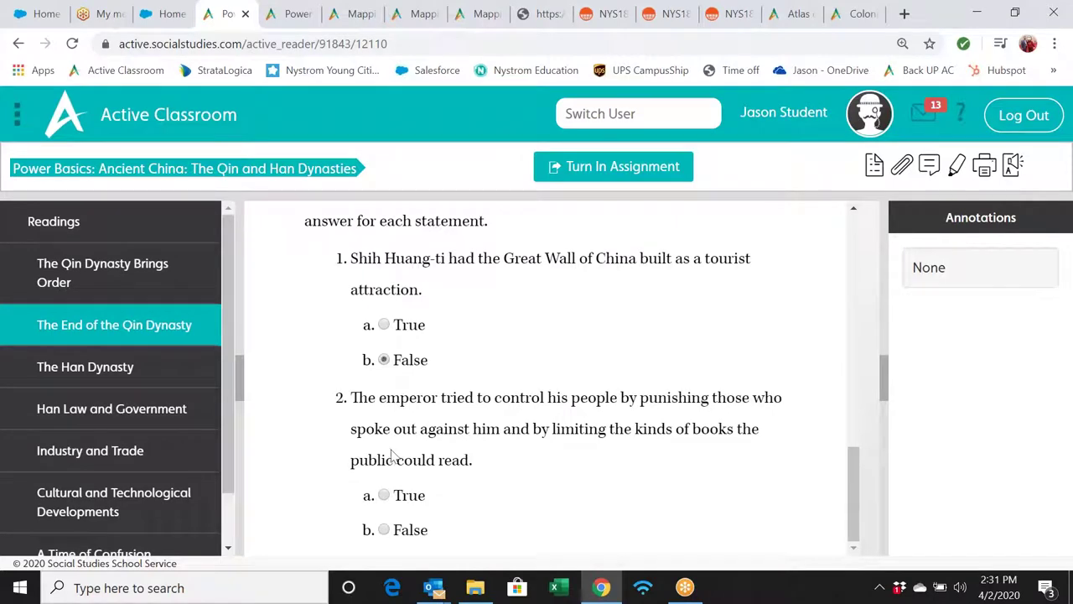
left_click(384, 495)
Answer True to all three practice statements in The Han Dynasty reading
left_click(112, 375)
scroll(374, 342, "down", 3)
left_click(384, 330)
scroll(465, 466, "down", 1)
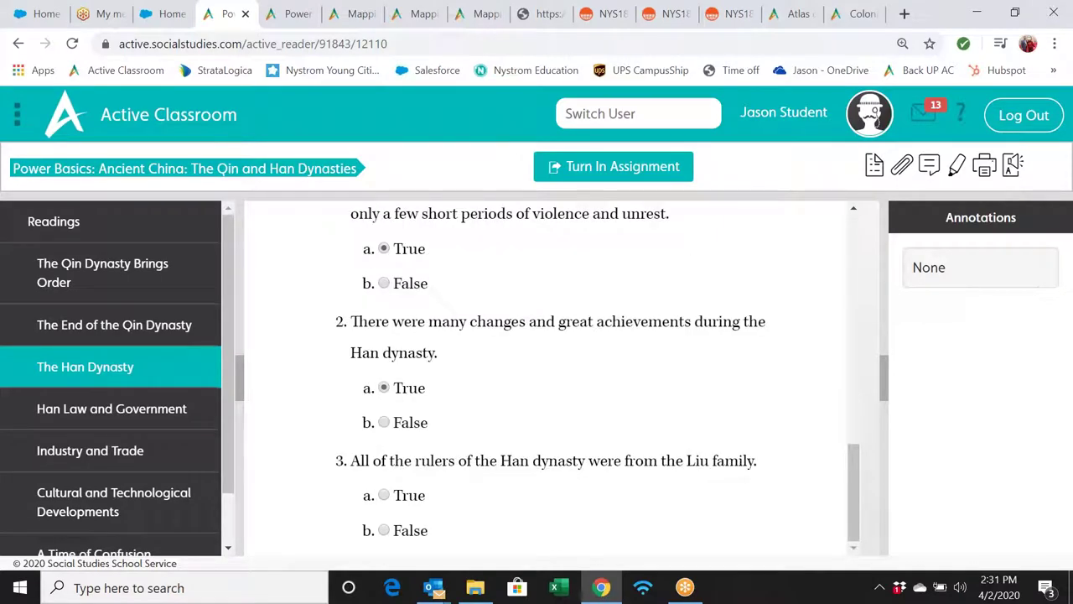
left_click(384, 495)
Answer the Han Law and Government matching practice, choosing empress dowager for the first two descriptions
left_click(182, 408)
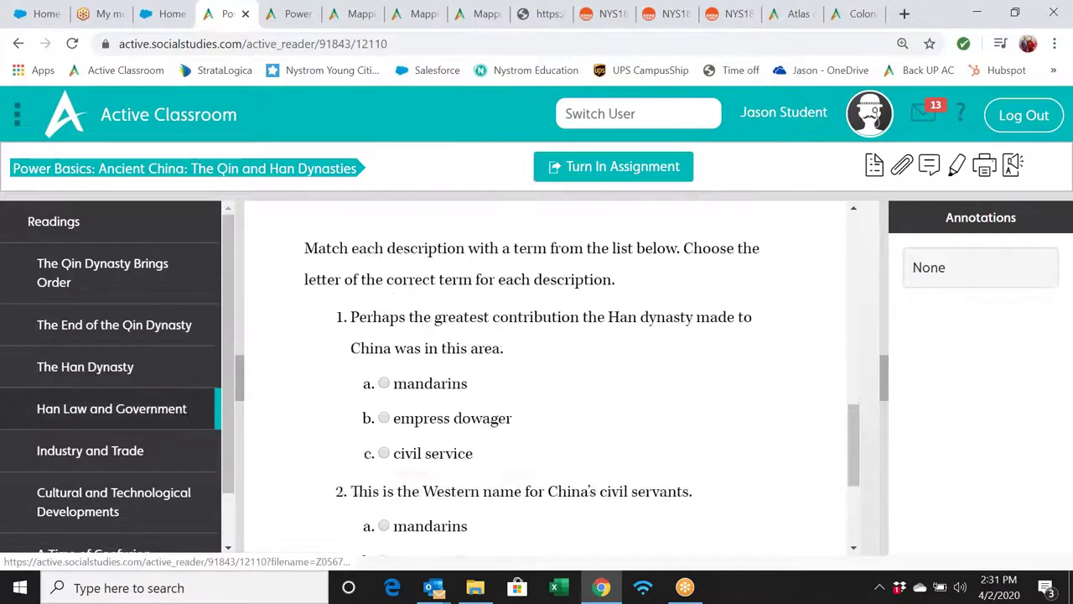
scroll(295, 383, "up", 3)
scroll(486, 380, "down", 3)
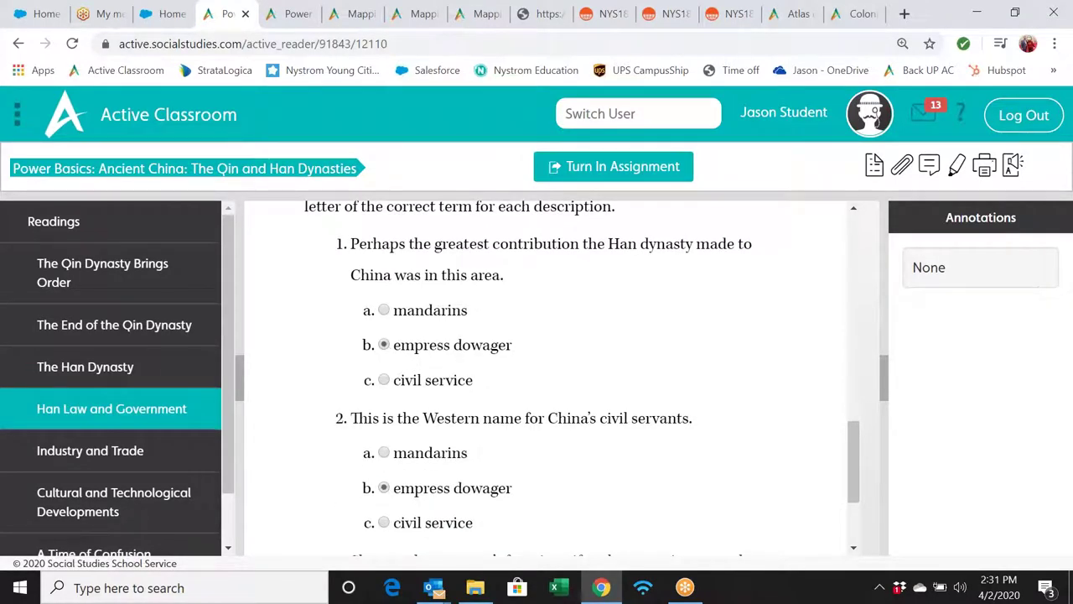
scroll(525, 475, "down", 2)
left_click(383, 461)
Answer the Industry and Trade practice with "the mining of metal" for question 1 and "a path along the Great Wall of China" for question 2
left_click(168, 441)
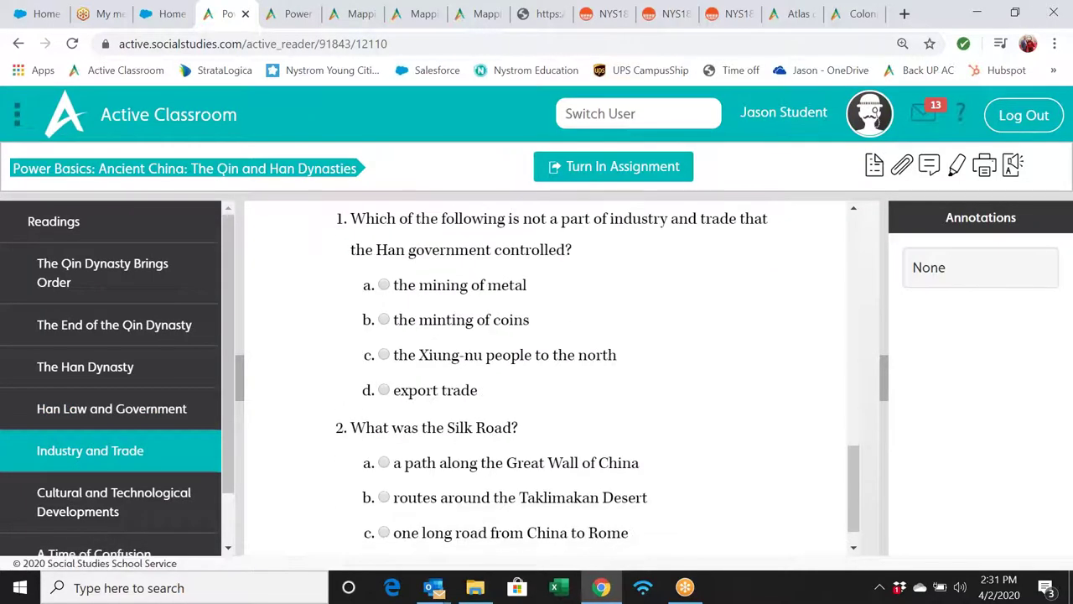
left_click(384, 285)
left_click(383, 463)
scroll(386, 465, "down", 1)
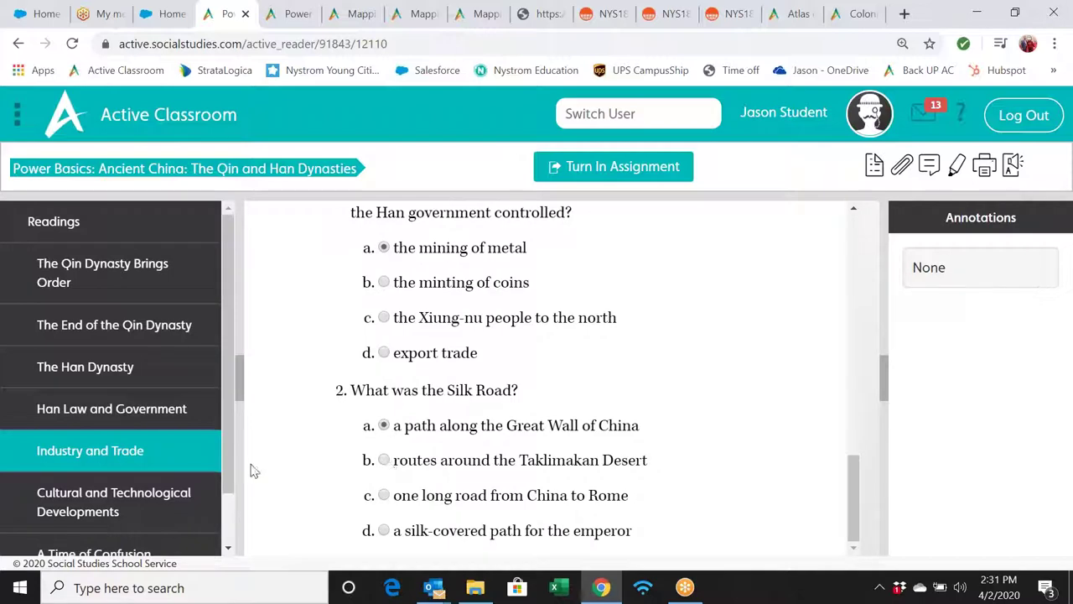